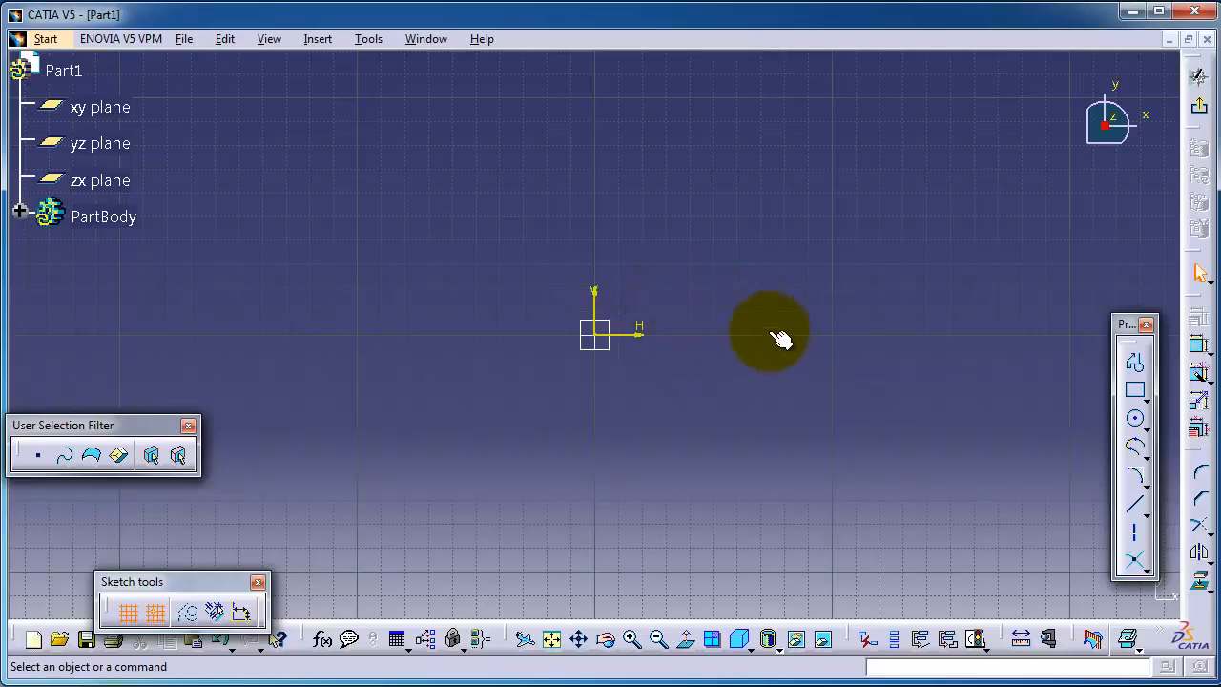
left_click(321, 41)
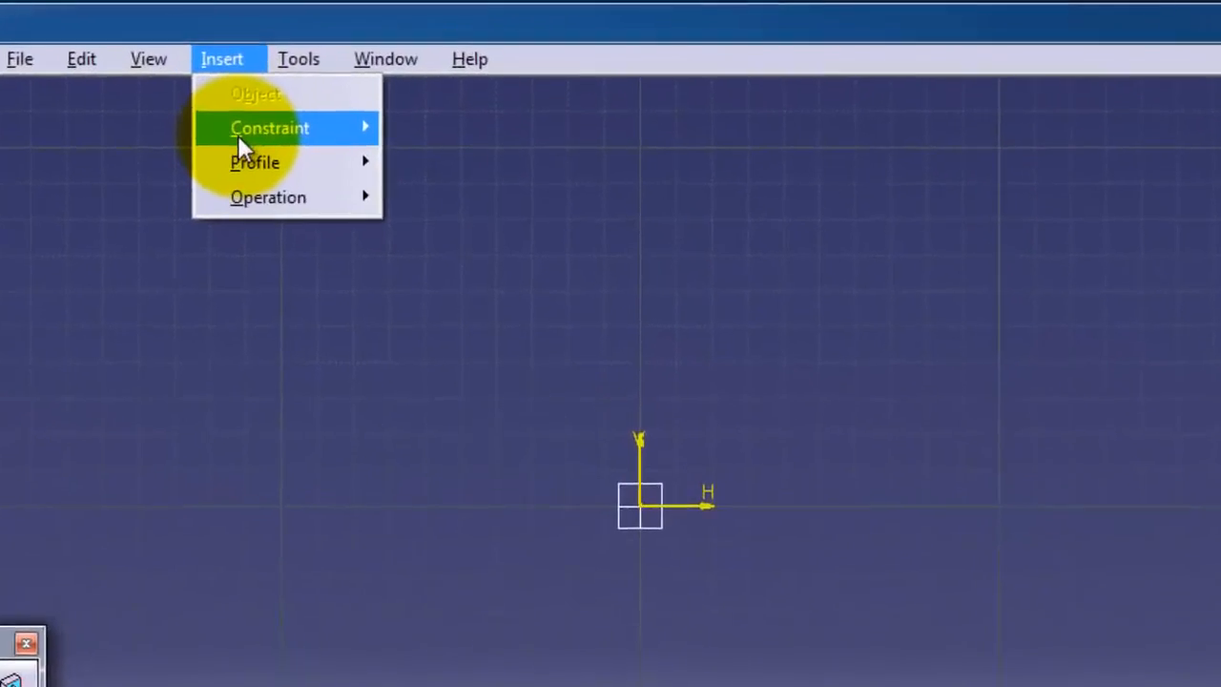
mouse_move(237, 144)
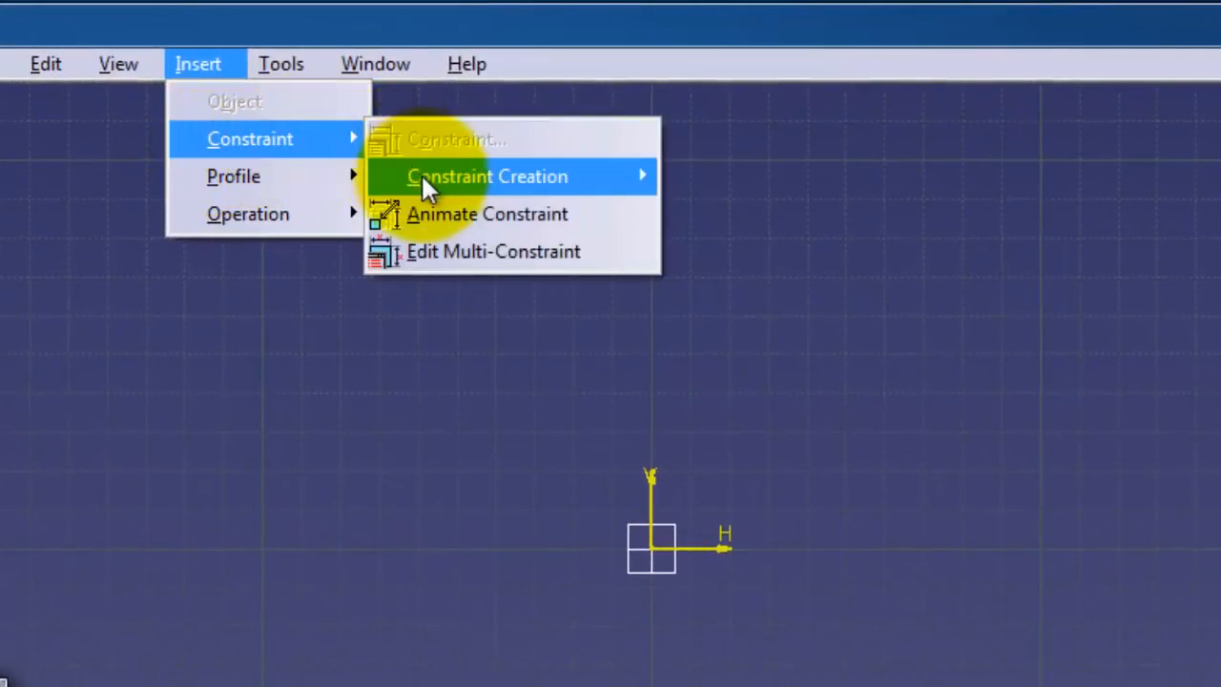
mouse_move(477, 181)
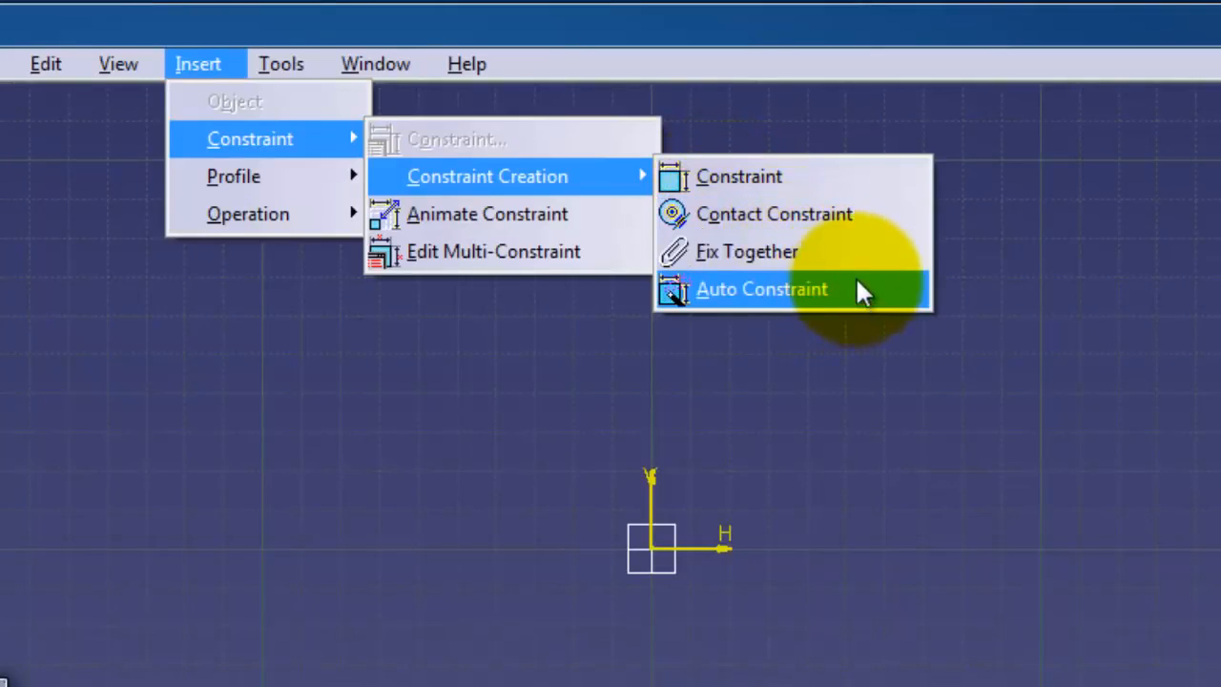
mouse_move(330, 181)
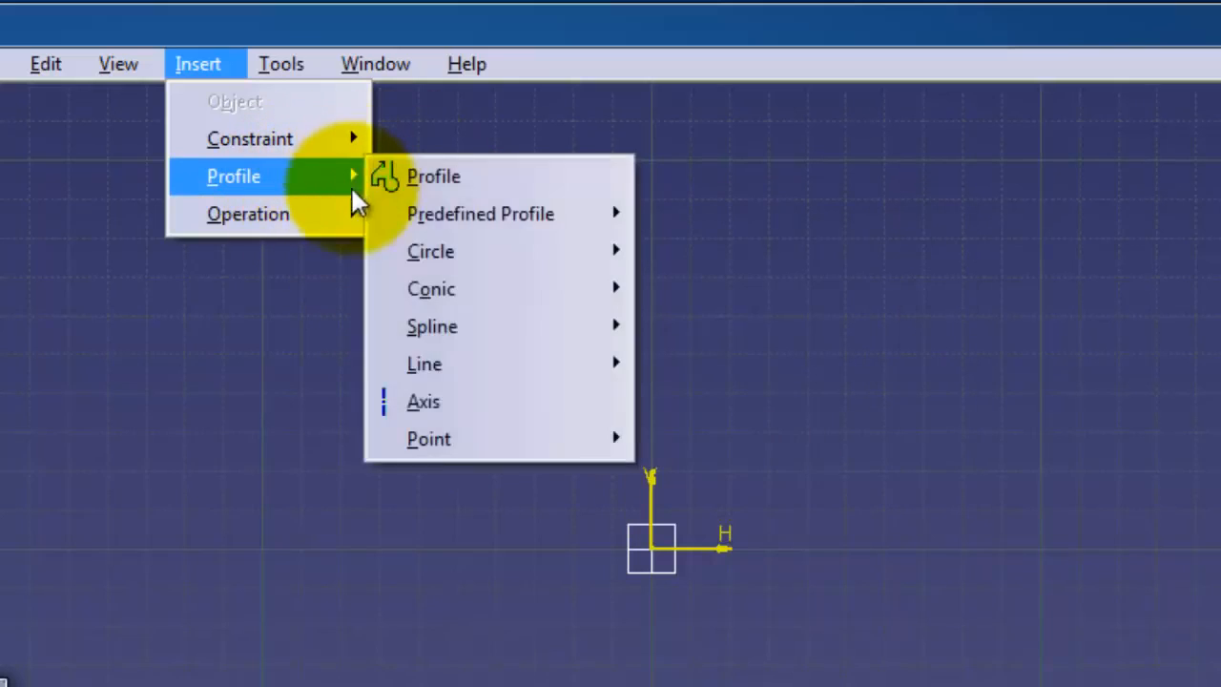
mouse_move(318, 211)
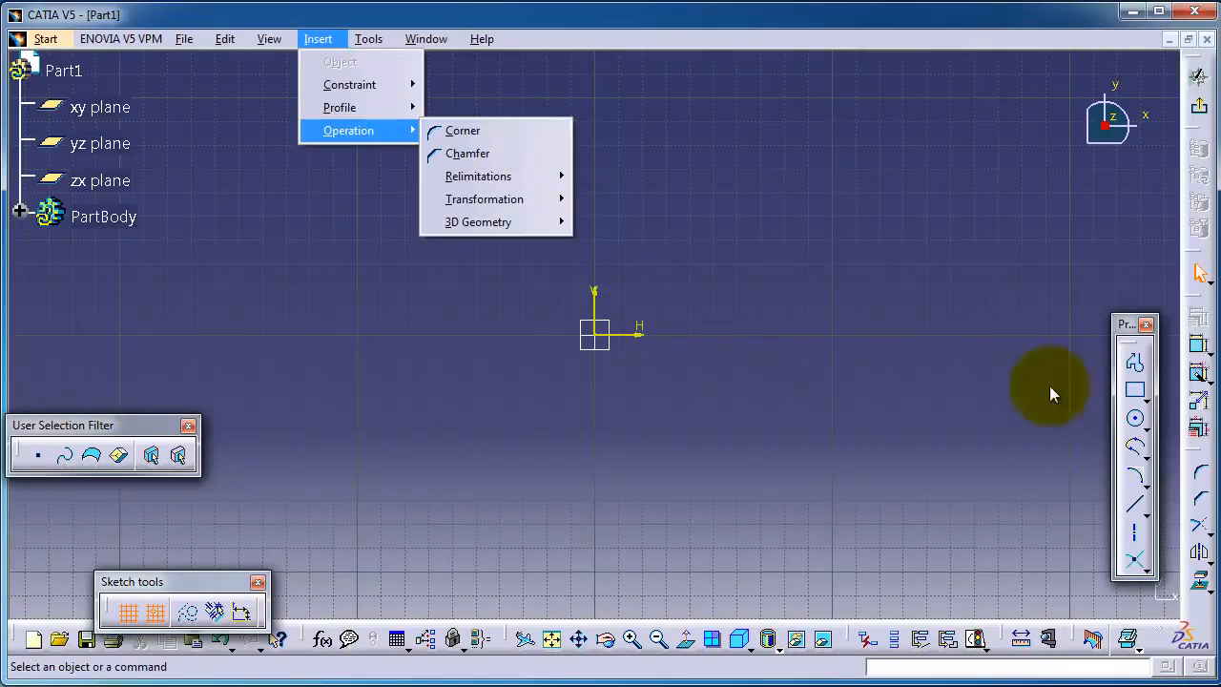
Step: Sketch a rectangle in the first quadrant with its lower-left corner at the sketch origin
left_click(1134, 391)
left_click(603, 336)
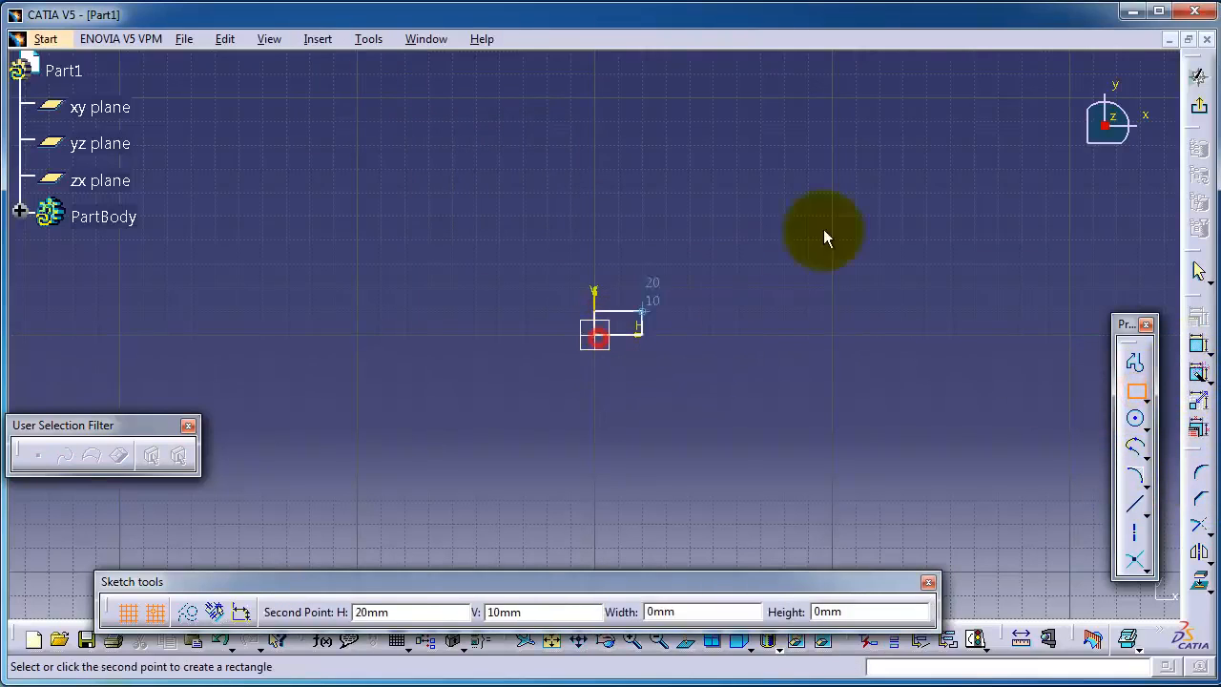
left_click(878, 146)
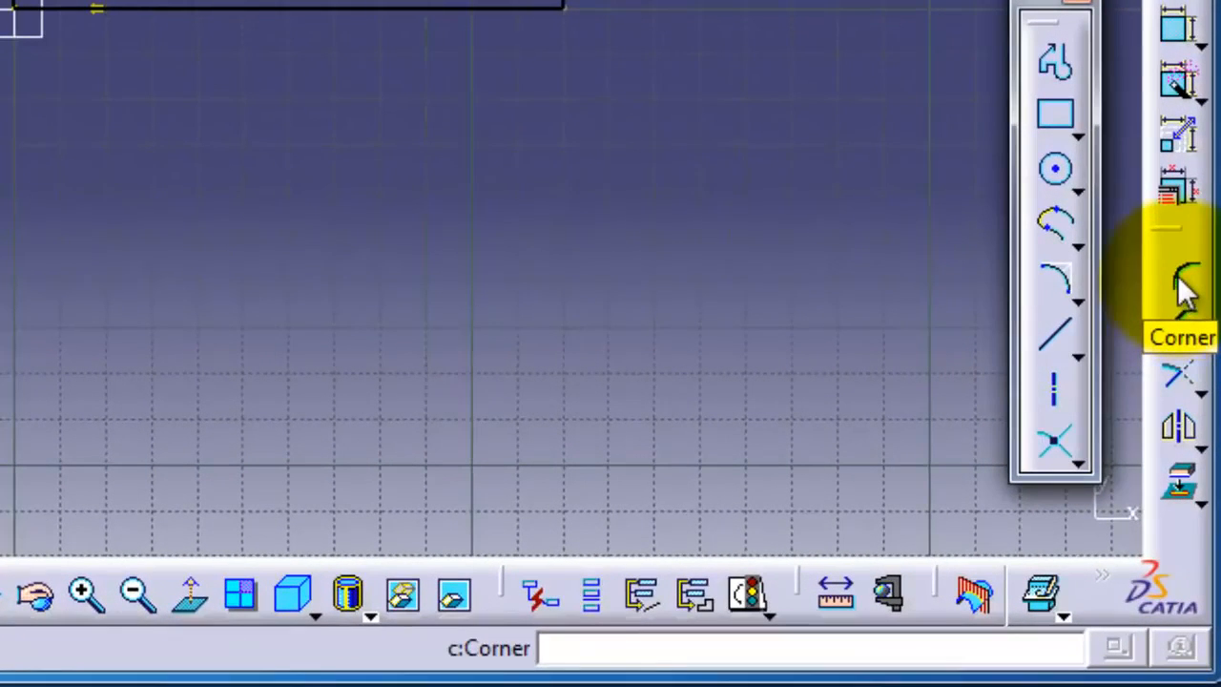
Step: Round the rectangle's upper-left corner with a Corner of about 37 mm radius, trimming both lines
left_click(1183, 279)
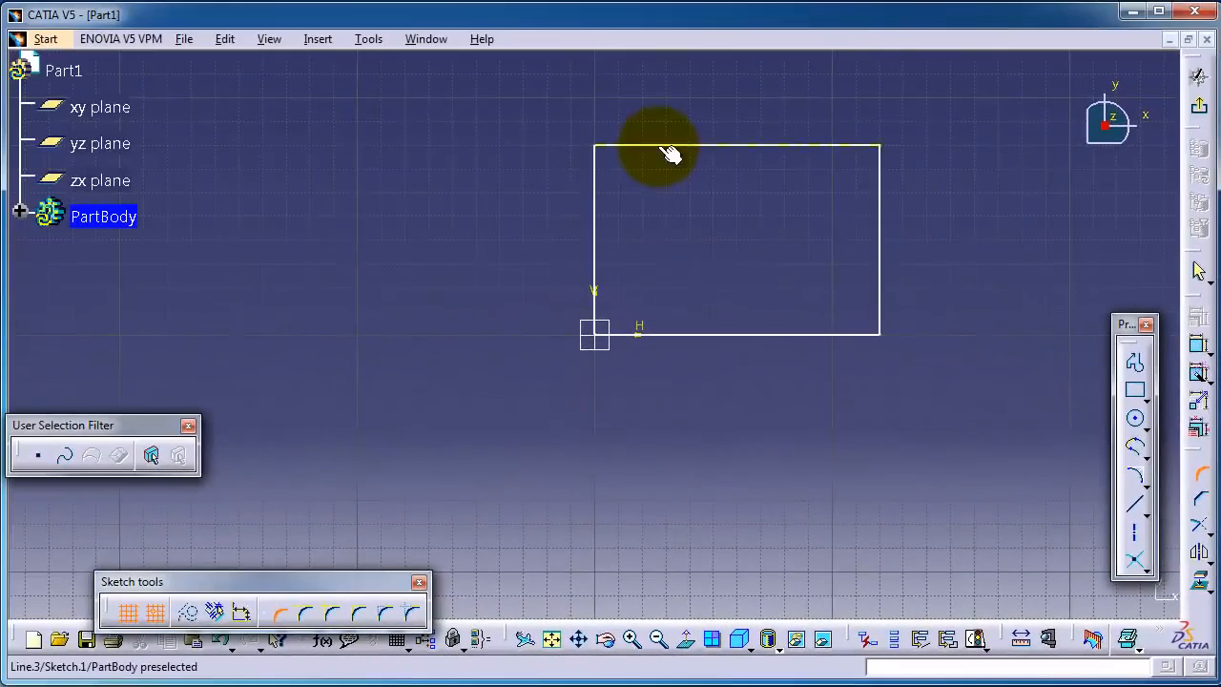
left_click(659, 145)
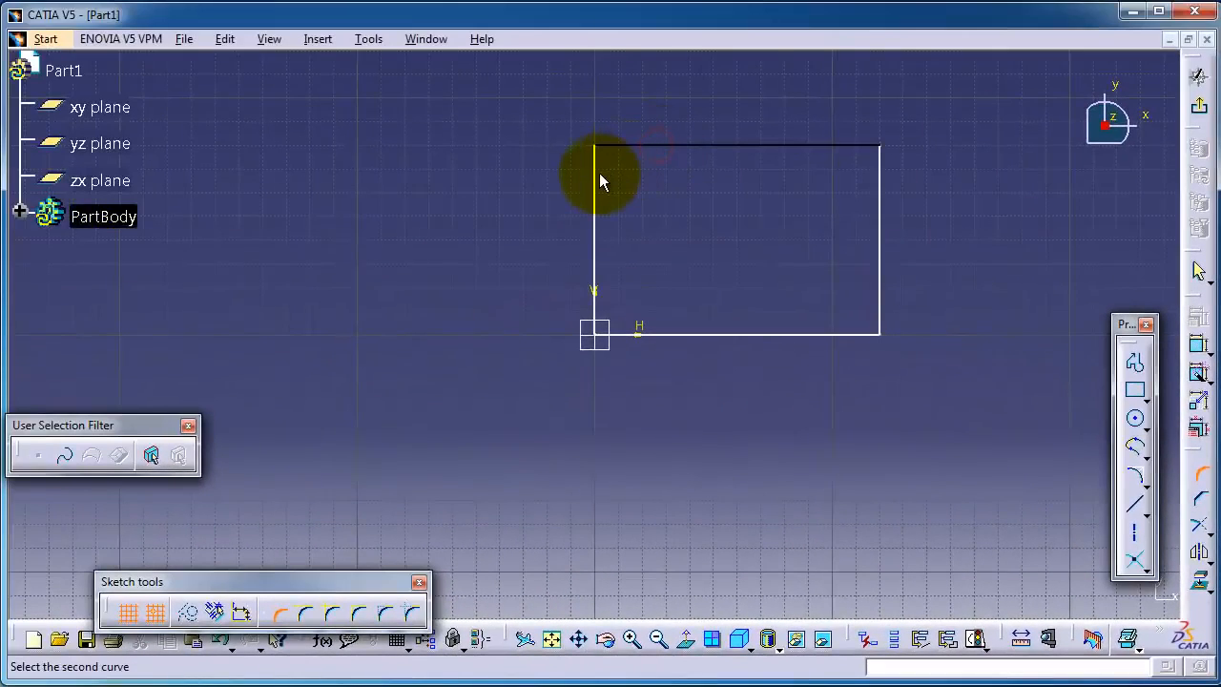
left_click(599, 184)
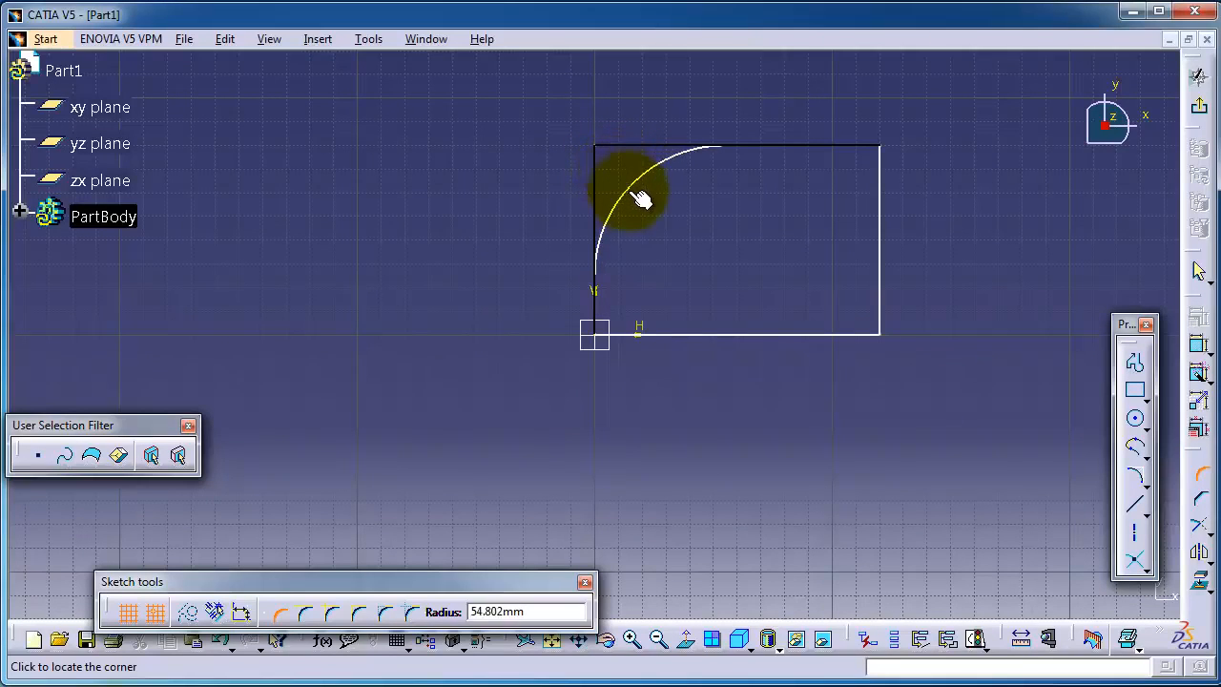
left_click(622, 173)
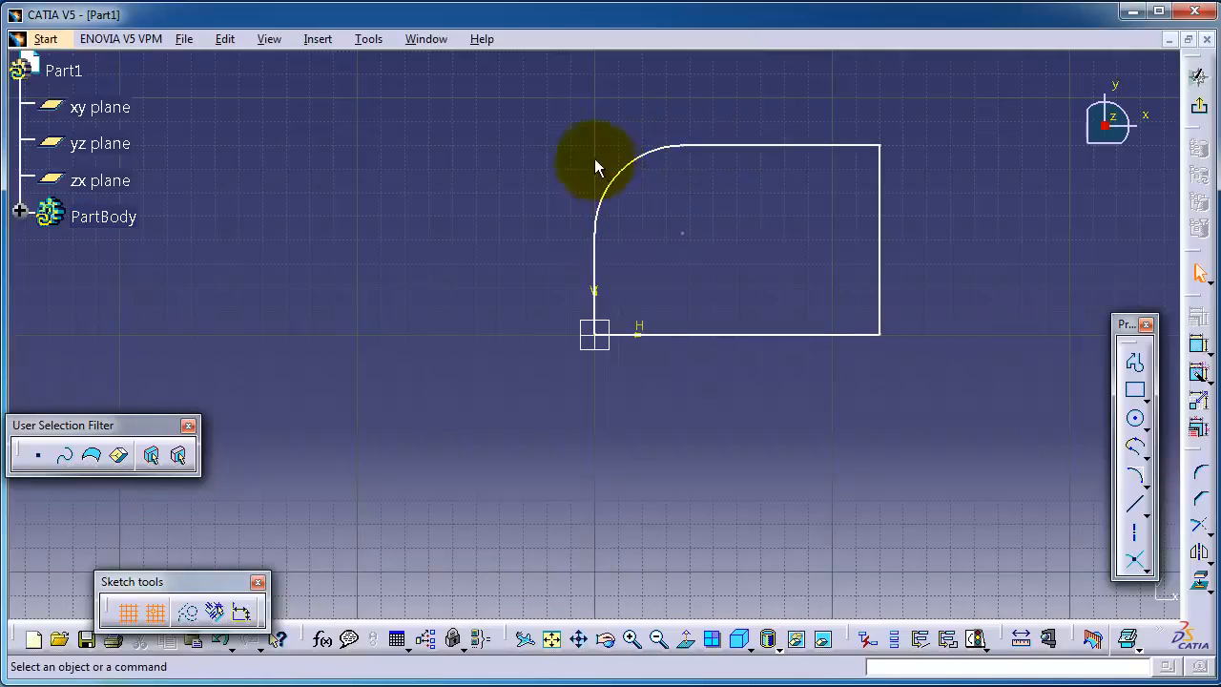
Step: Add a radius constraint to the upper-left corner arc and set it to 20 mm
left_click(1200, 349)
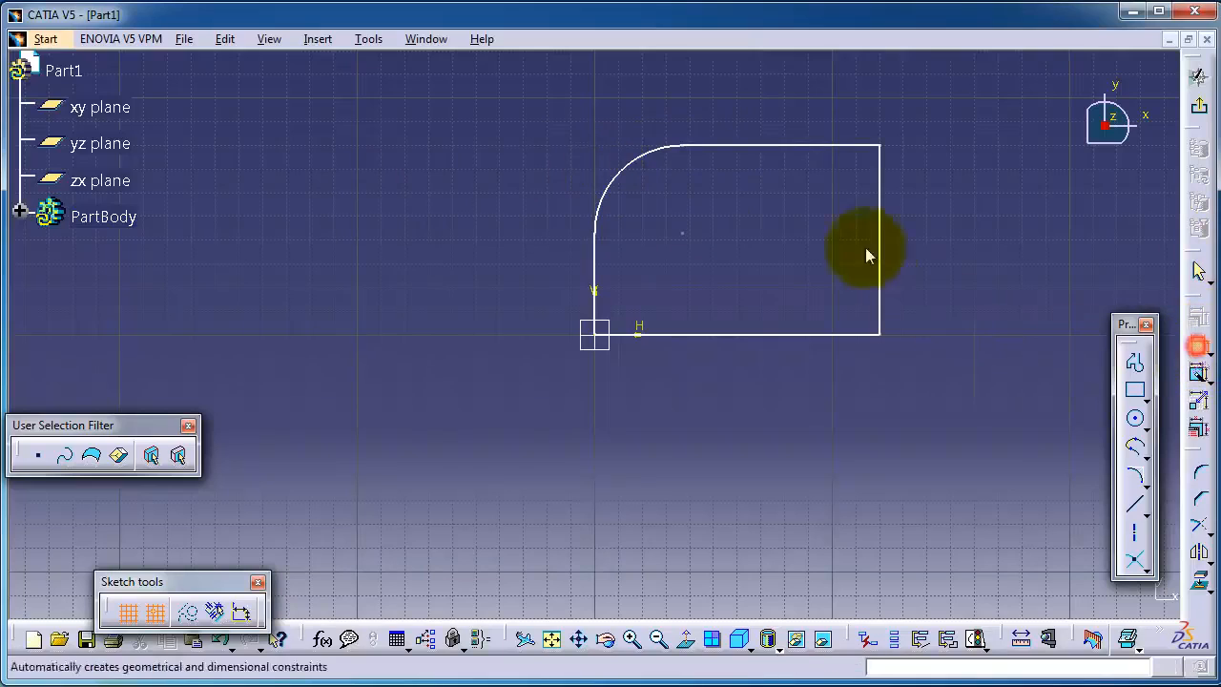
left_click(623, 172)
left_click(648, 190)
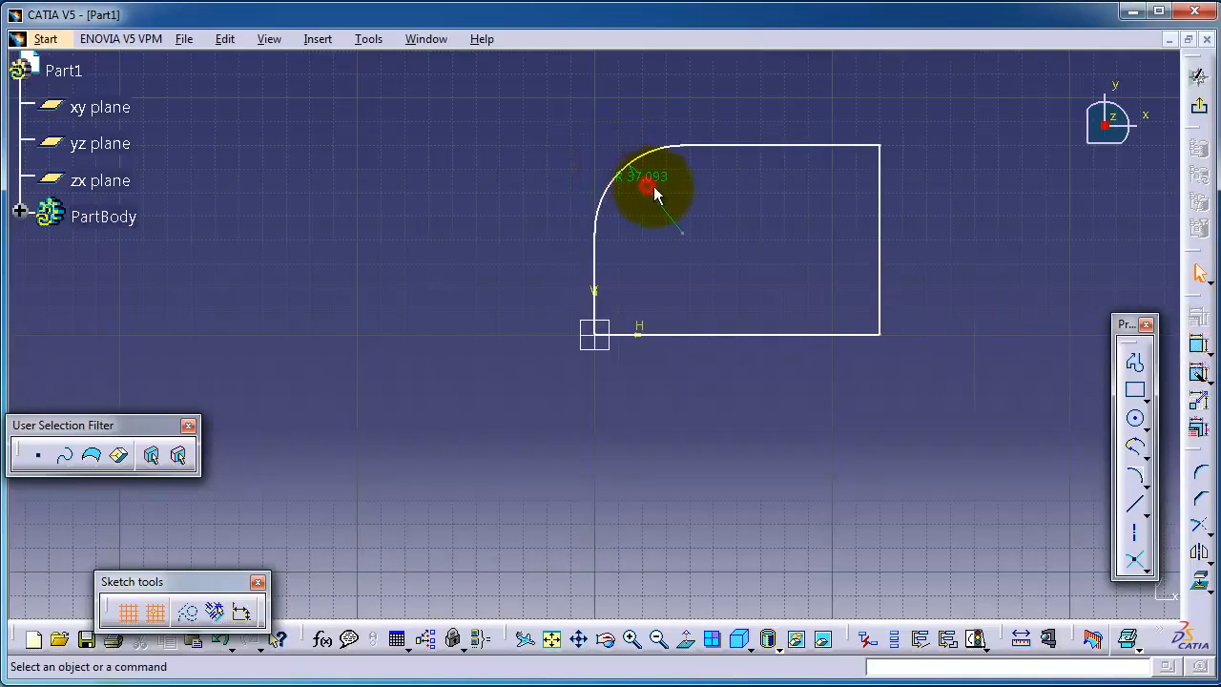
double_click(652, 183)
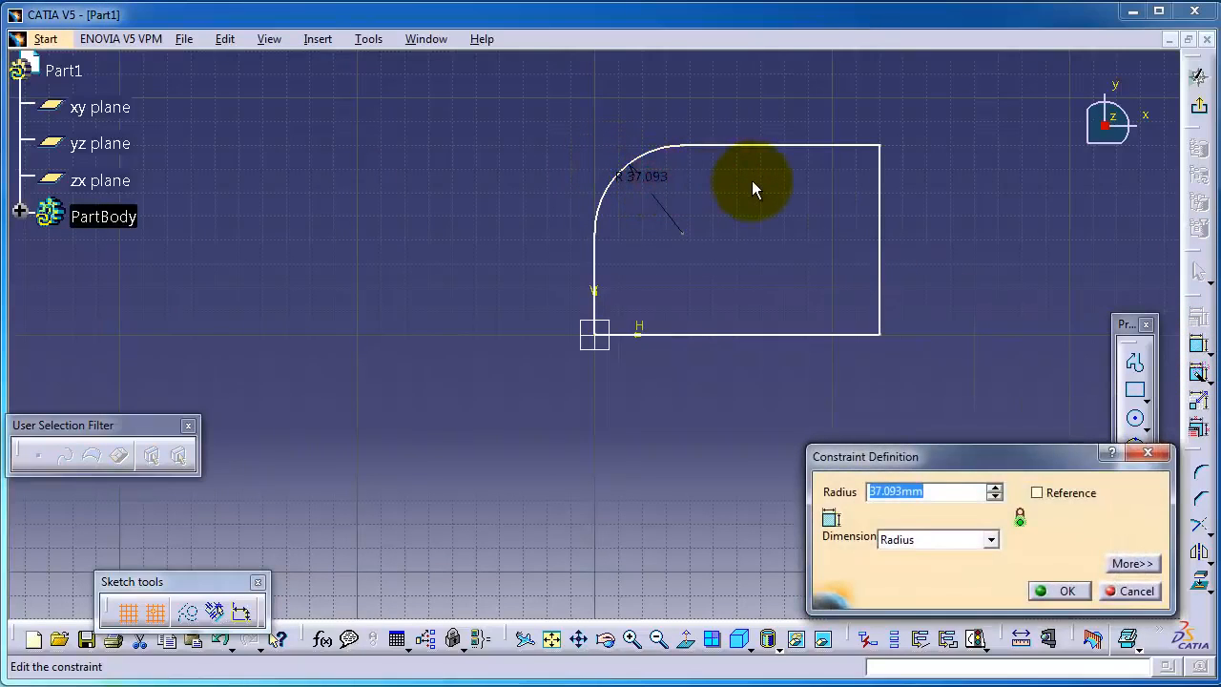
type("20")
key("Return")
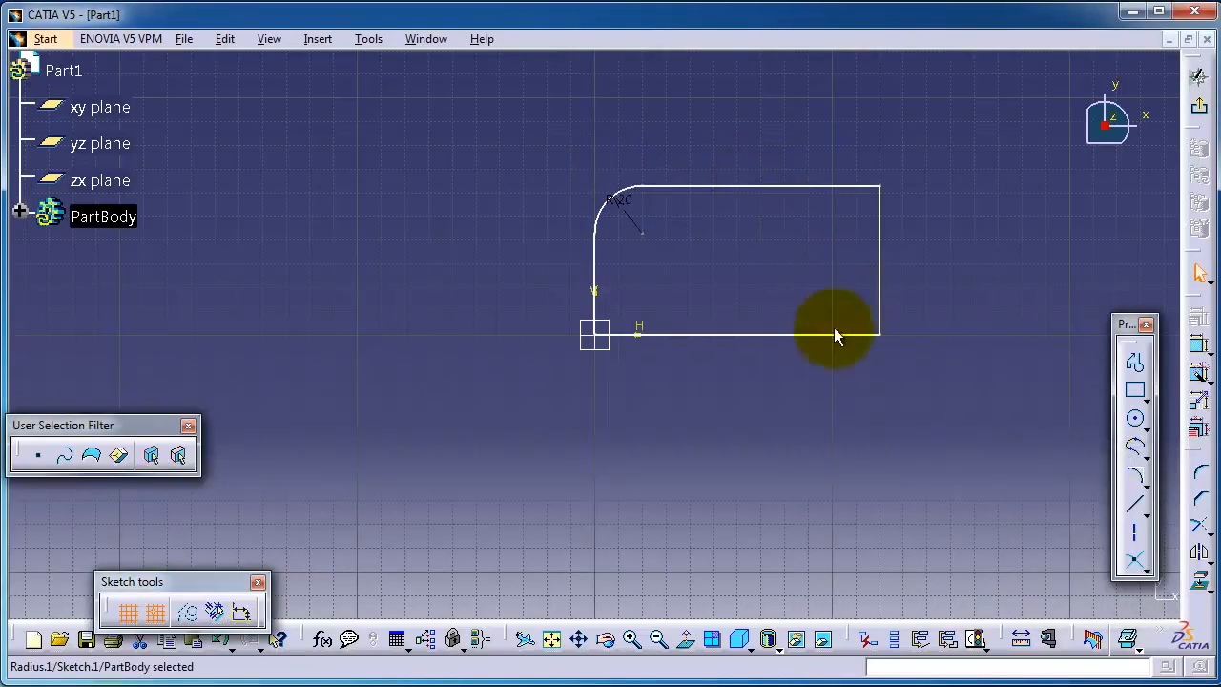
Step: Create a Corner at the rectangle's upper-right vertex that trims only the first element, taking the top line first and the right line second
middle_click_drag(836, 433, 732, 384)
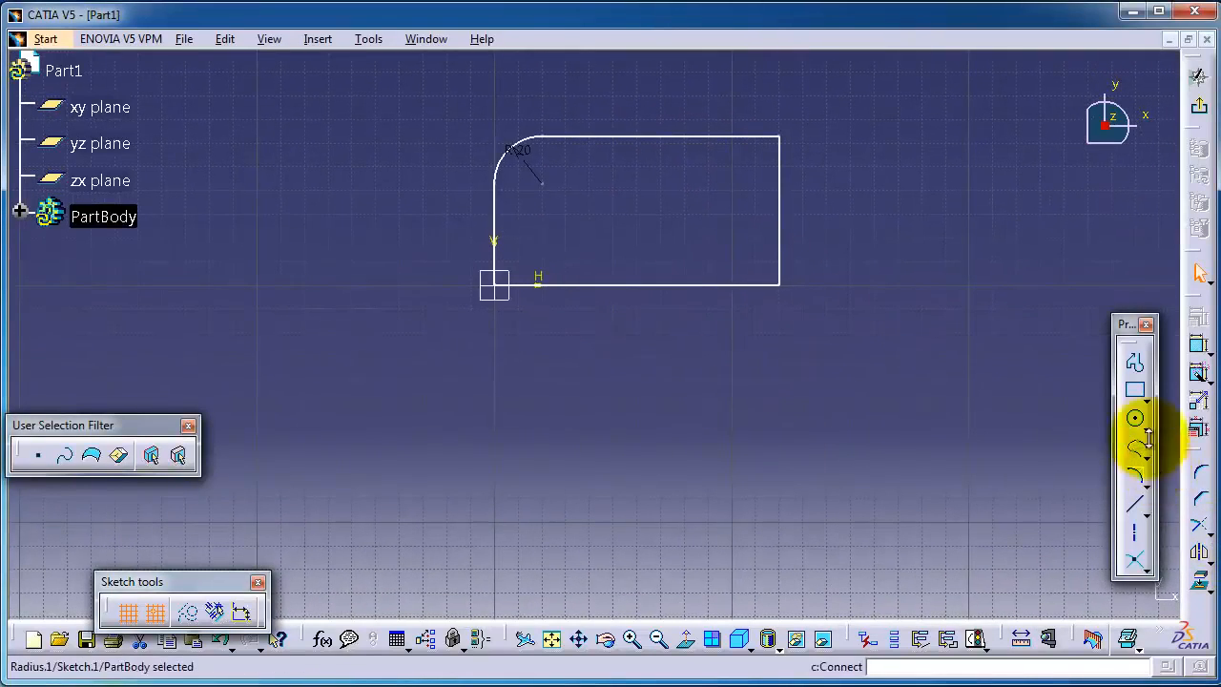
left_click(1200, 477)
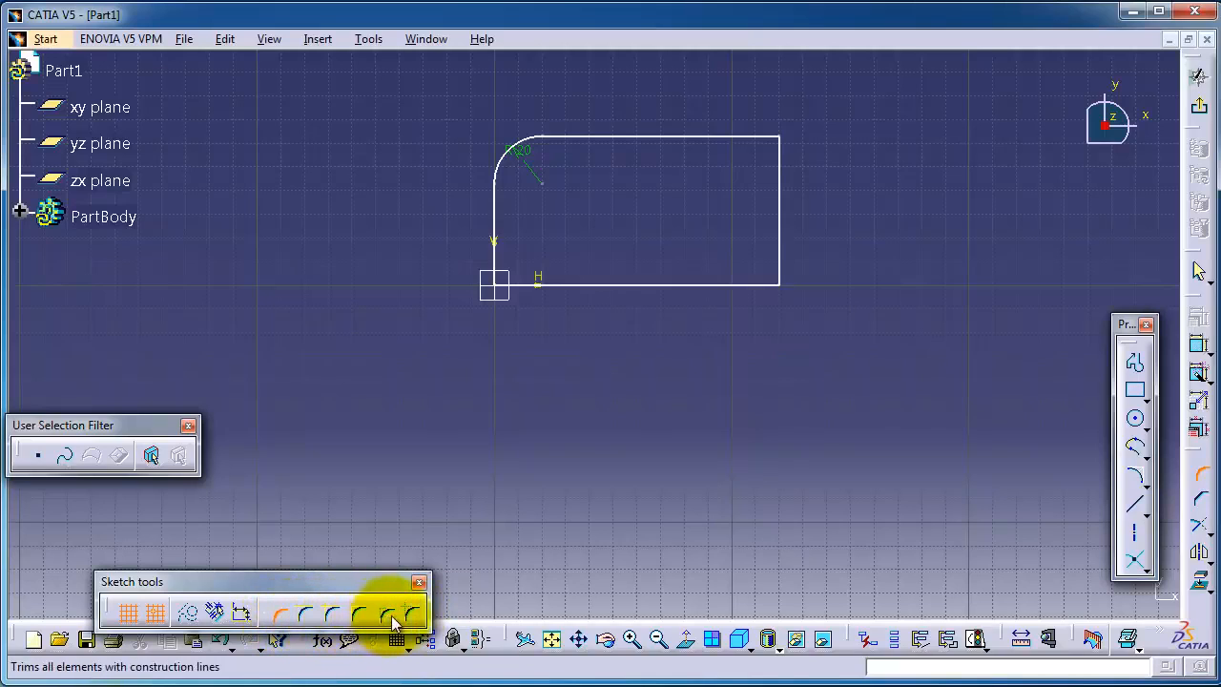
left_click_drag(382, 585, 418, 523)
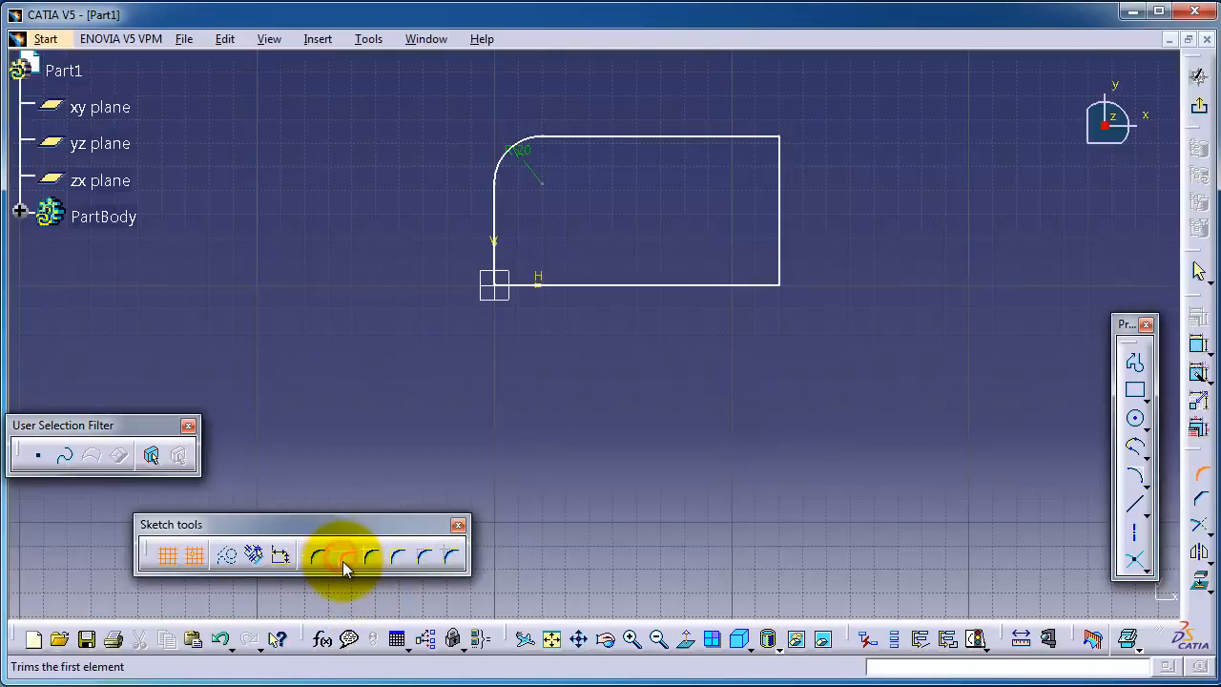
left_click(346, 557)
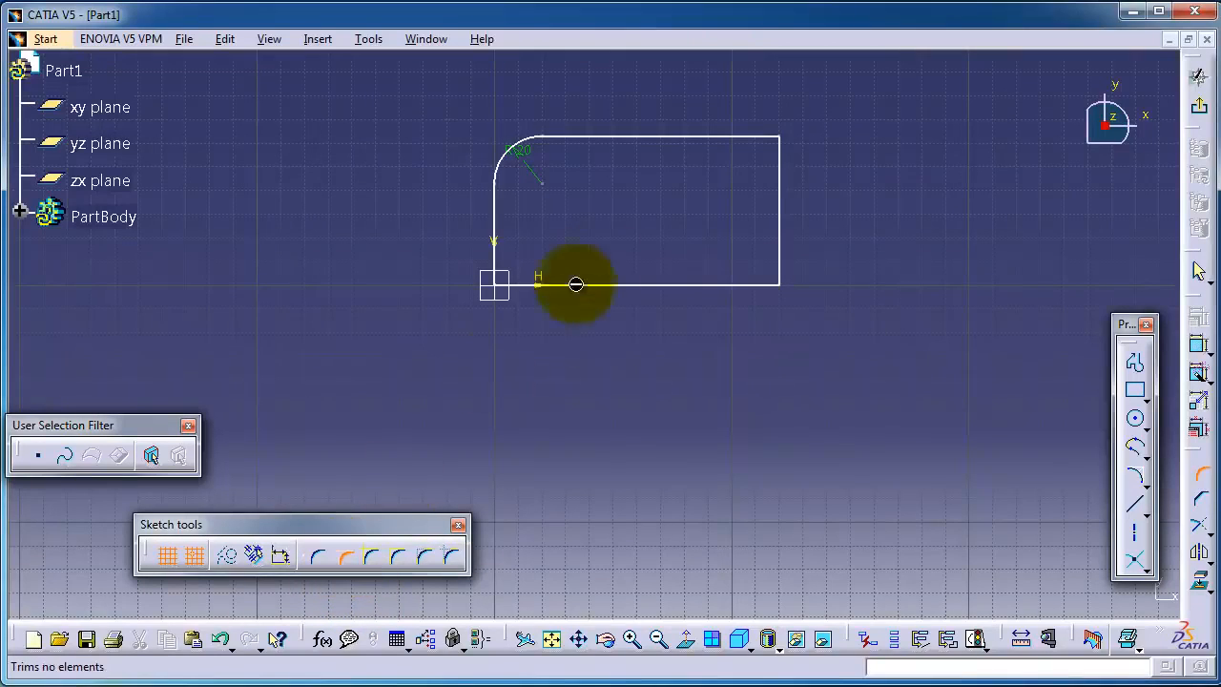
left_click(748, 136)
left_click(778, 165)
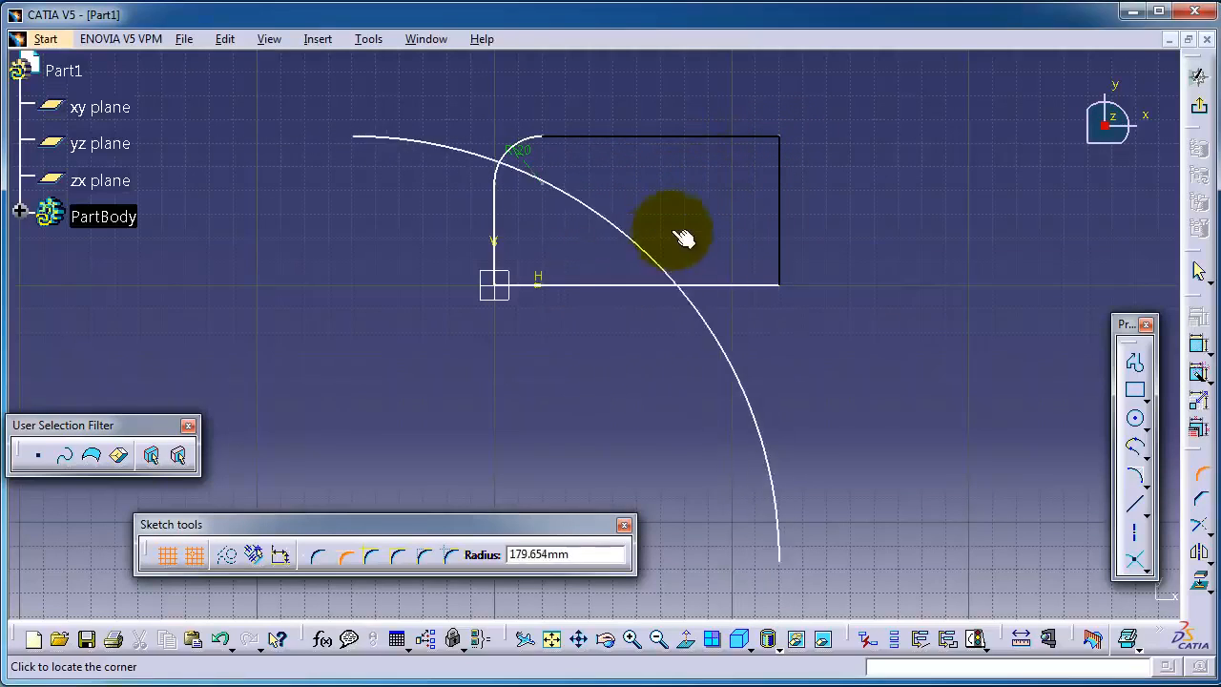
left_click(780, 172)
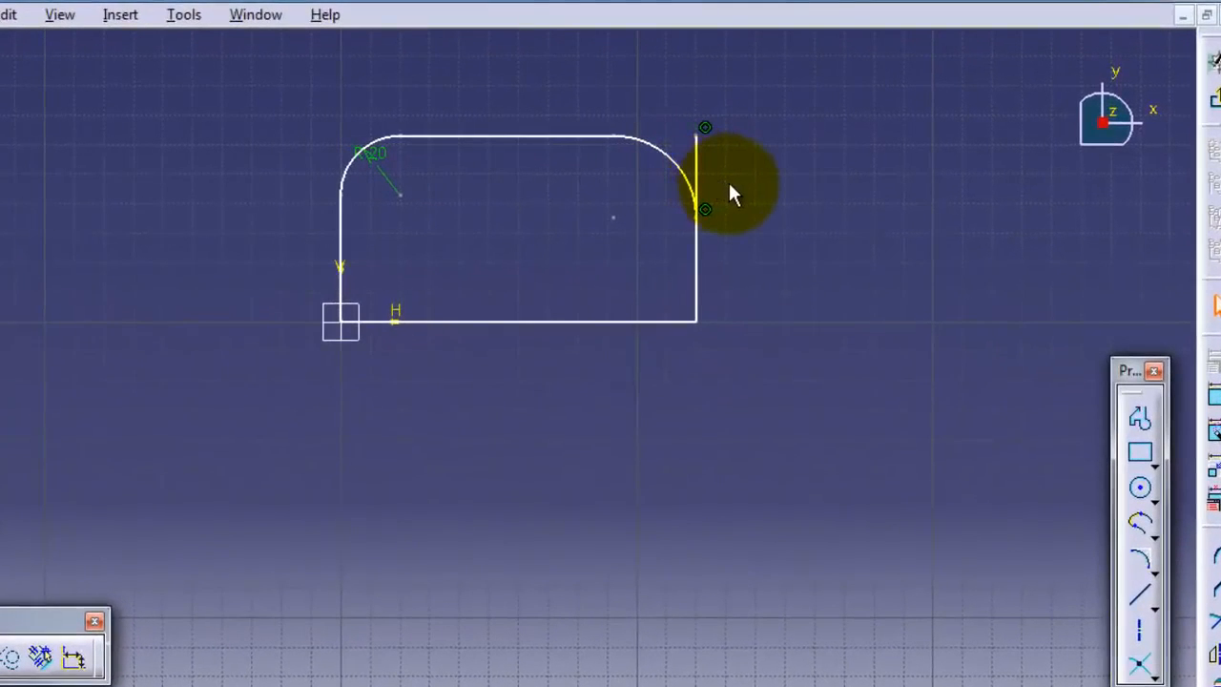
Step: Create a Corner between the left and bottom lines at the lower-left vertex with the no-trim option
middle_click_drag(729, 187, 706, 194)
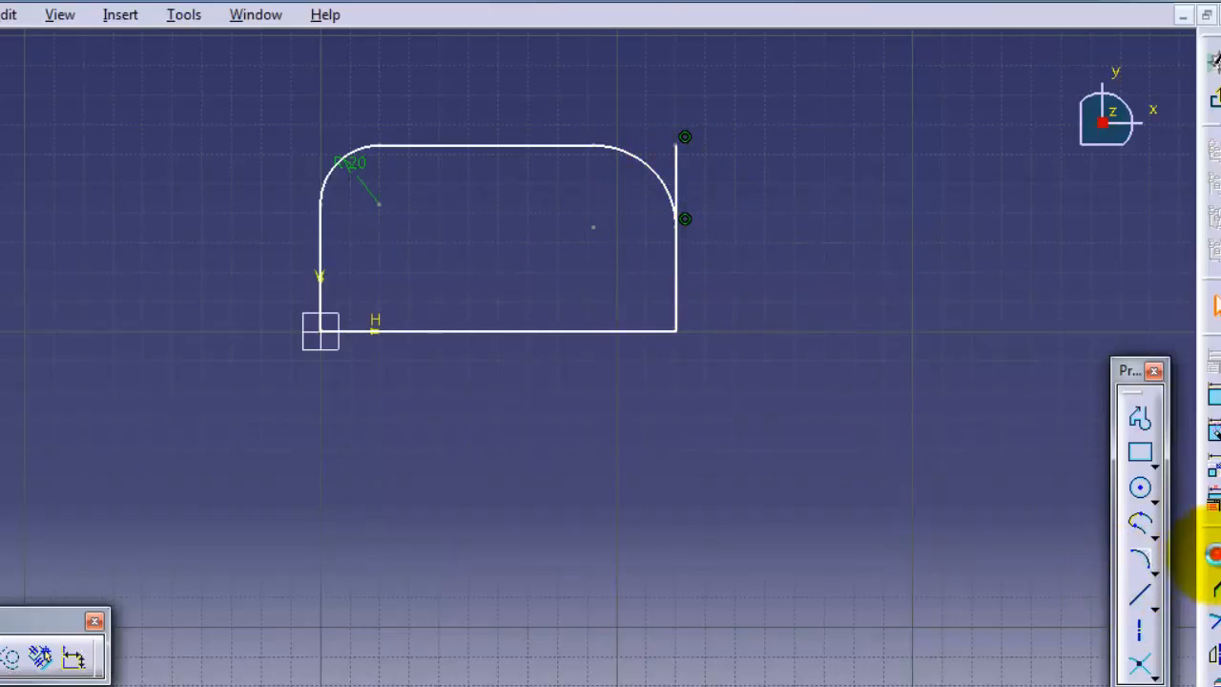
left_click(1213, 557)
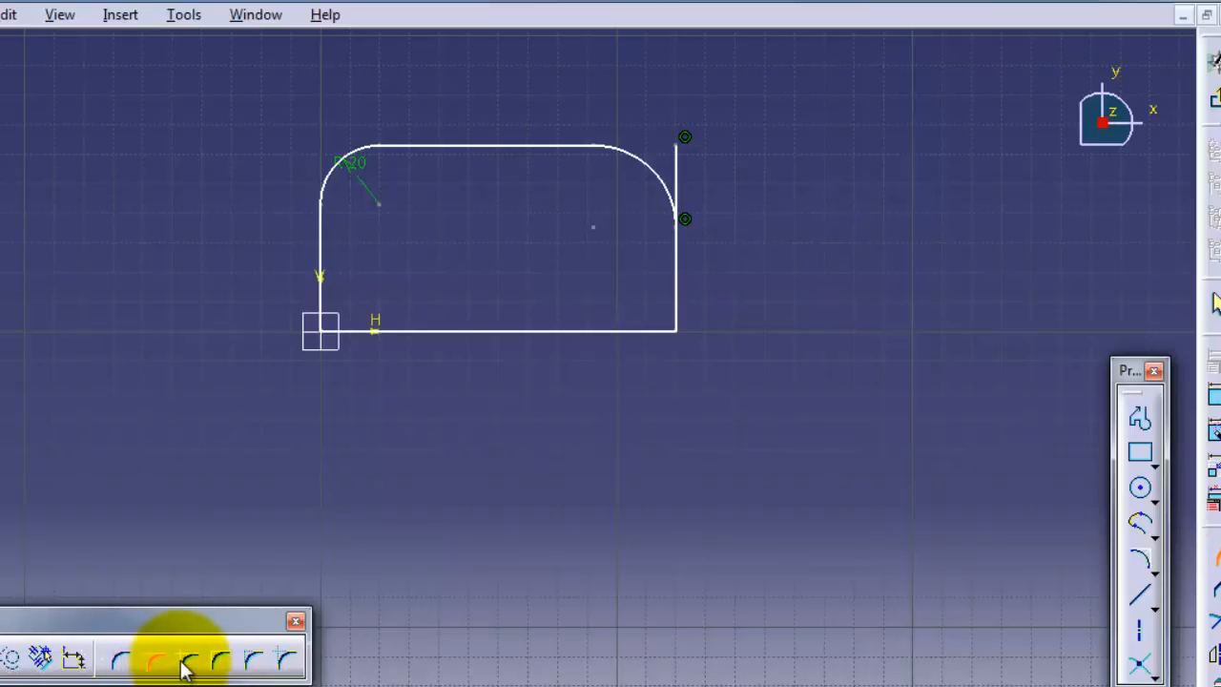
left_click(192, 666)
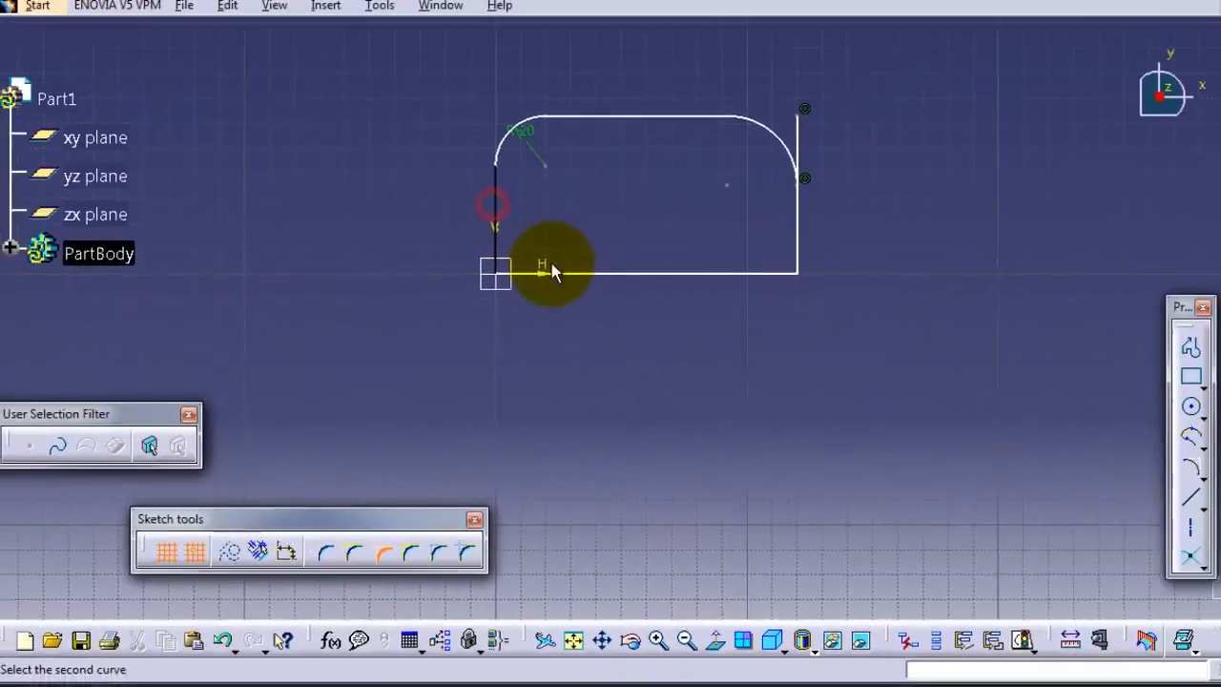
left_click(718, 127)
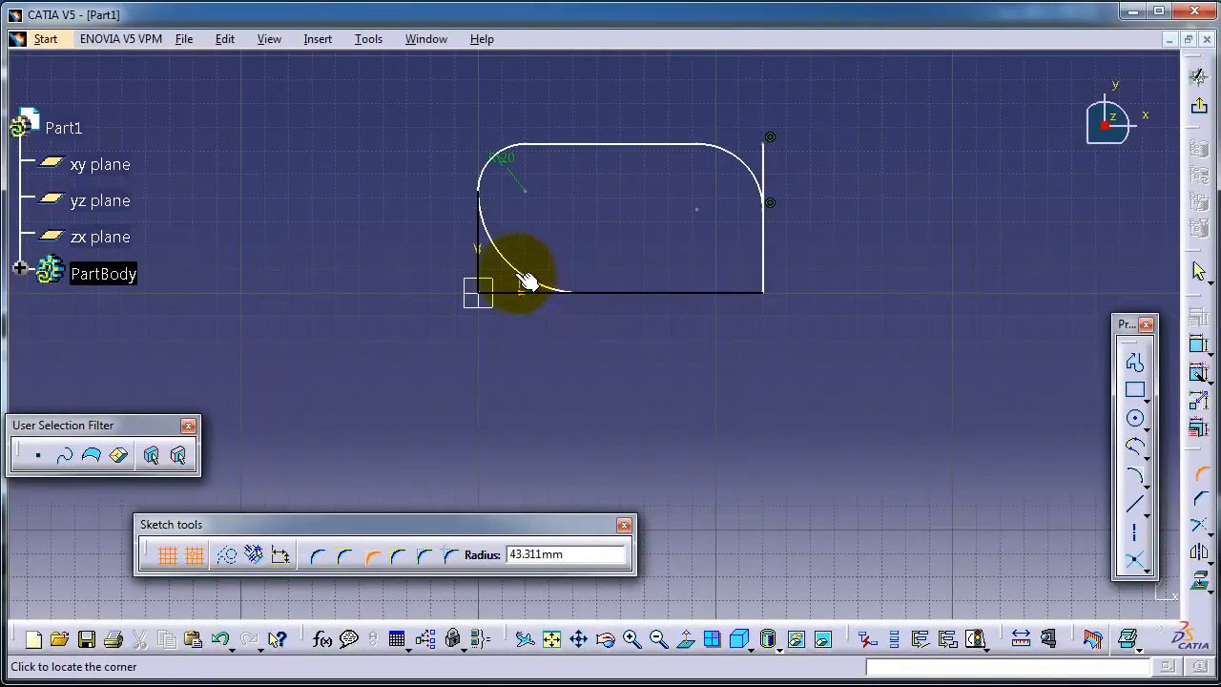
left_click(515, 283)
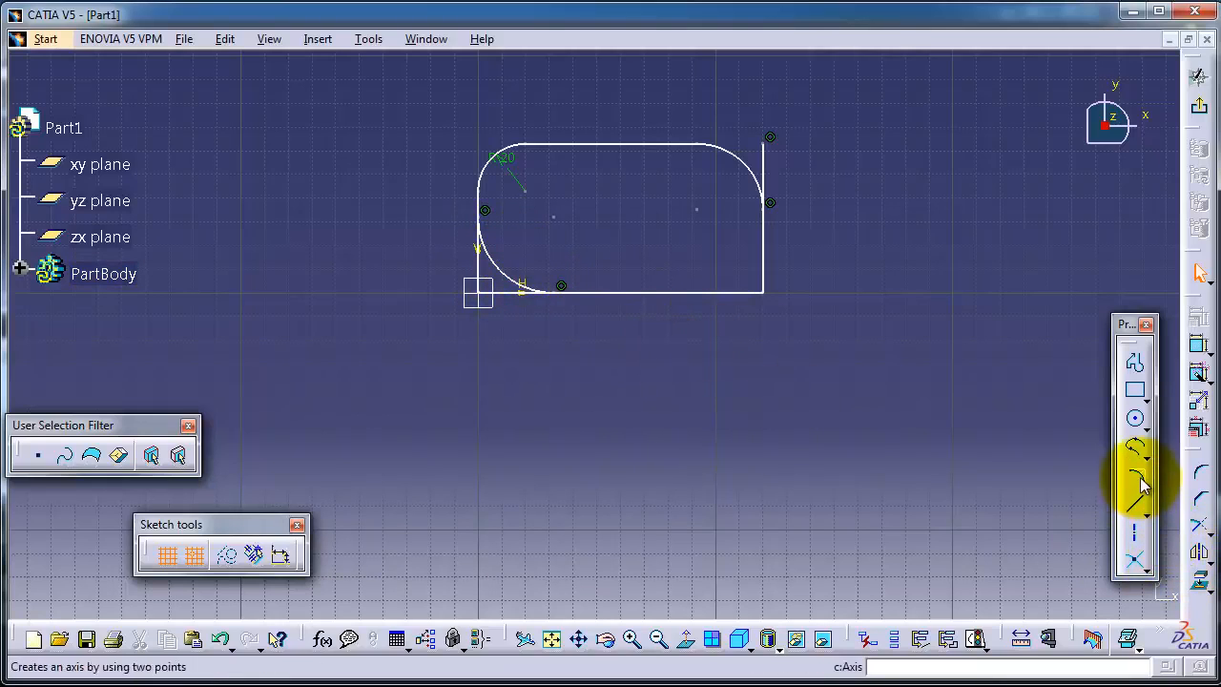
Step: Create a Corner of about 29 mm radius between the bottom and right lines, using the standard-lines trim option
left_click(1196, 477)
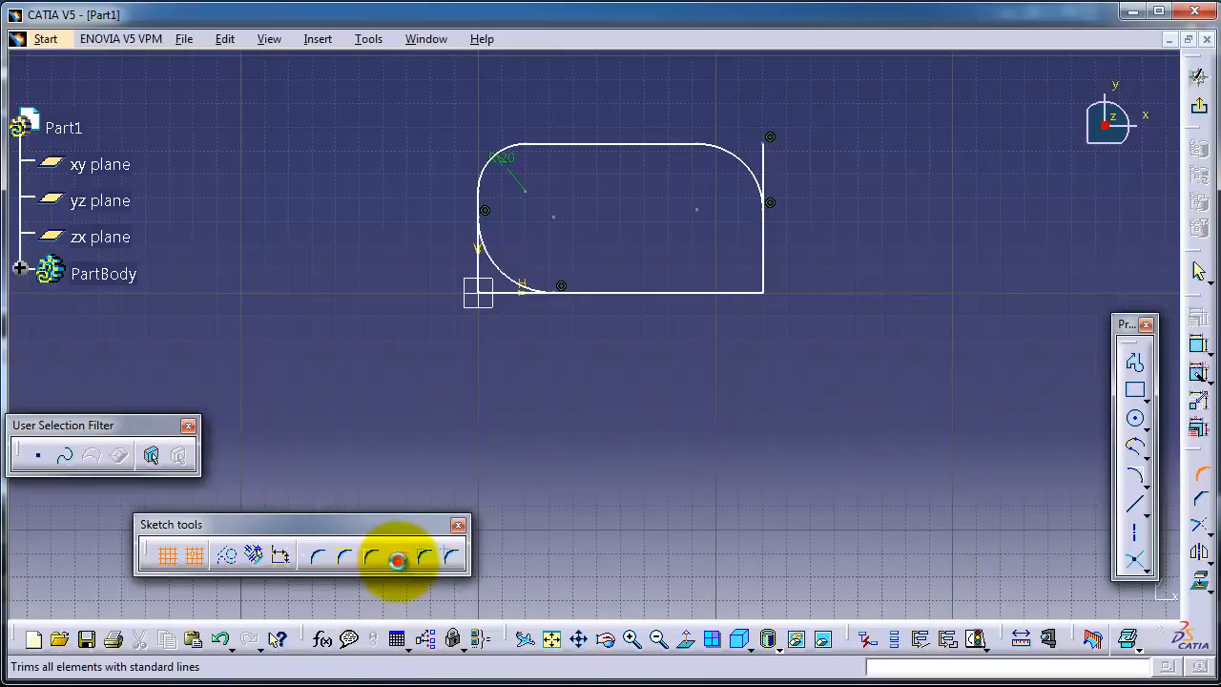
left_click(396, 560)
left_click(744, 292)
left_click(764, 256)
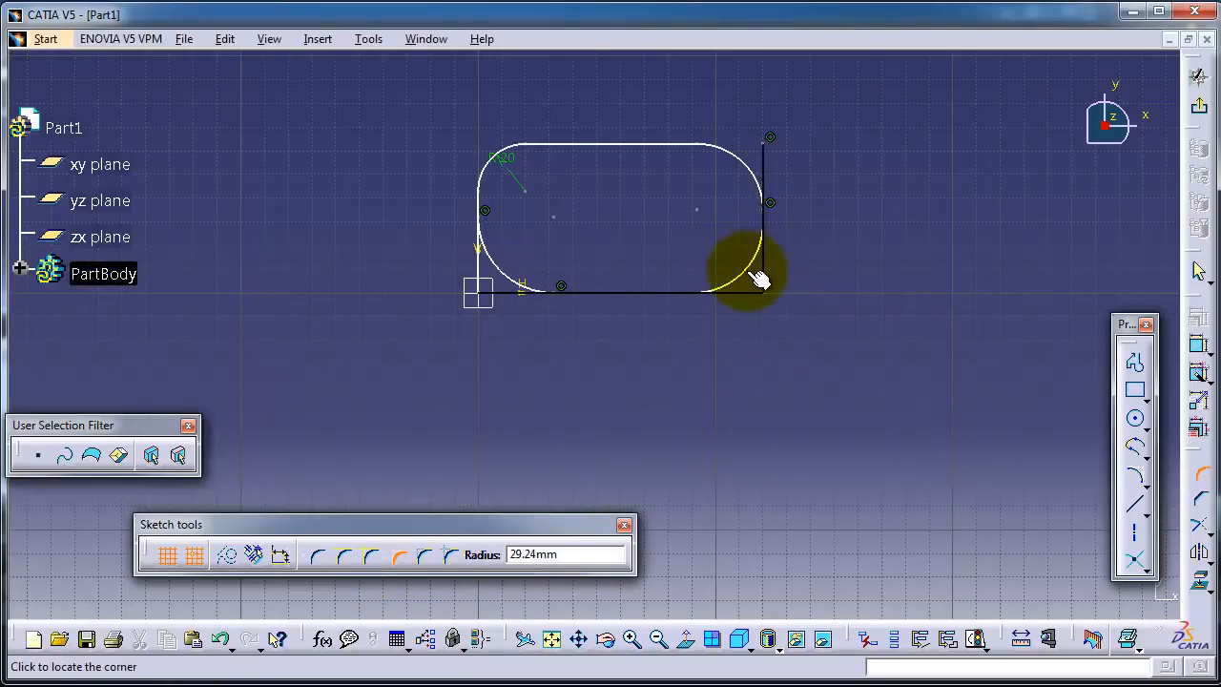
left_click(758, 277)
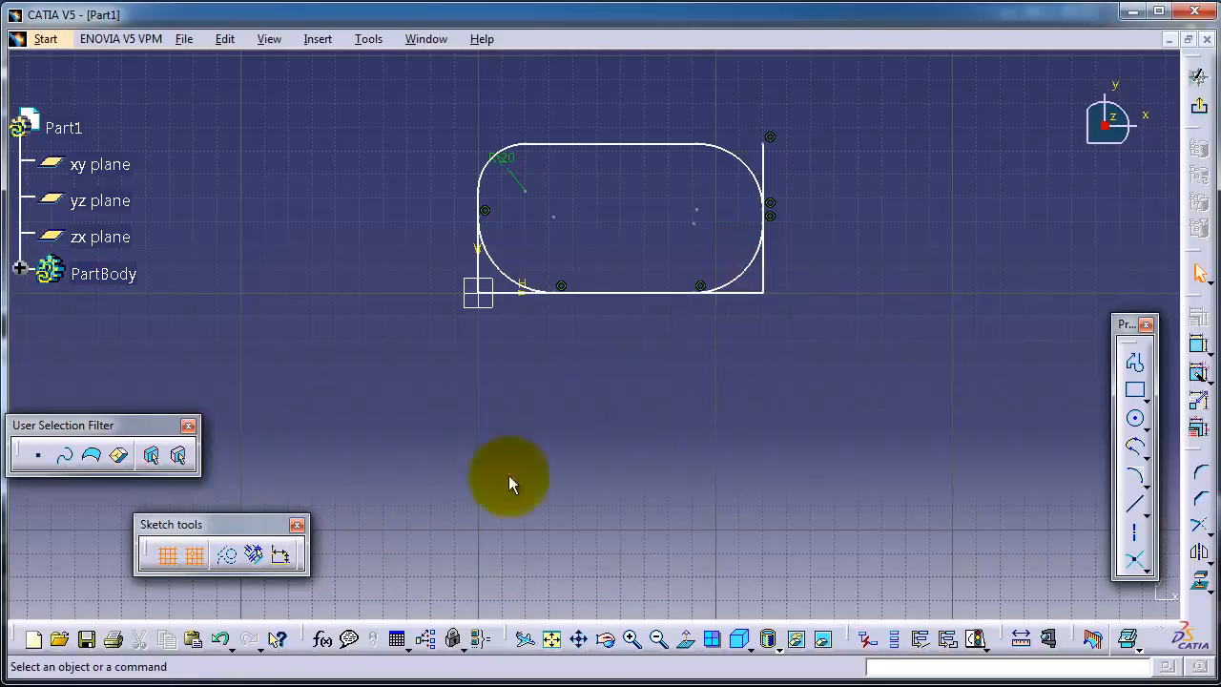
Step: Draw two diverging lines below the rectangle from a shared start point at H 10 mm, V -60 mm, one sloping up and one sloping down
left_click(1134, 389)
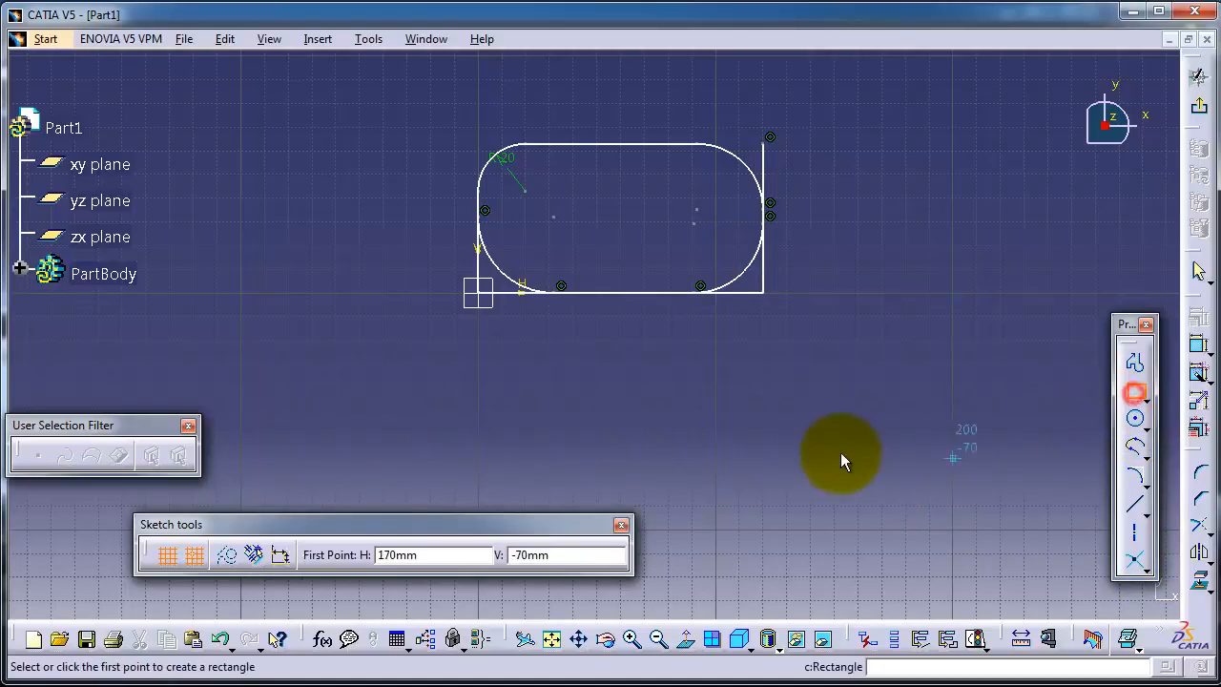
left_click(1134, 504)
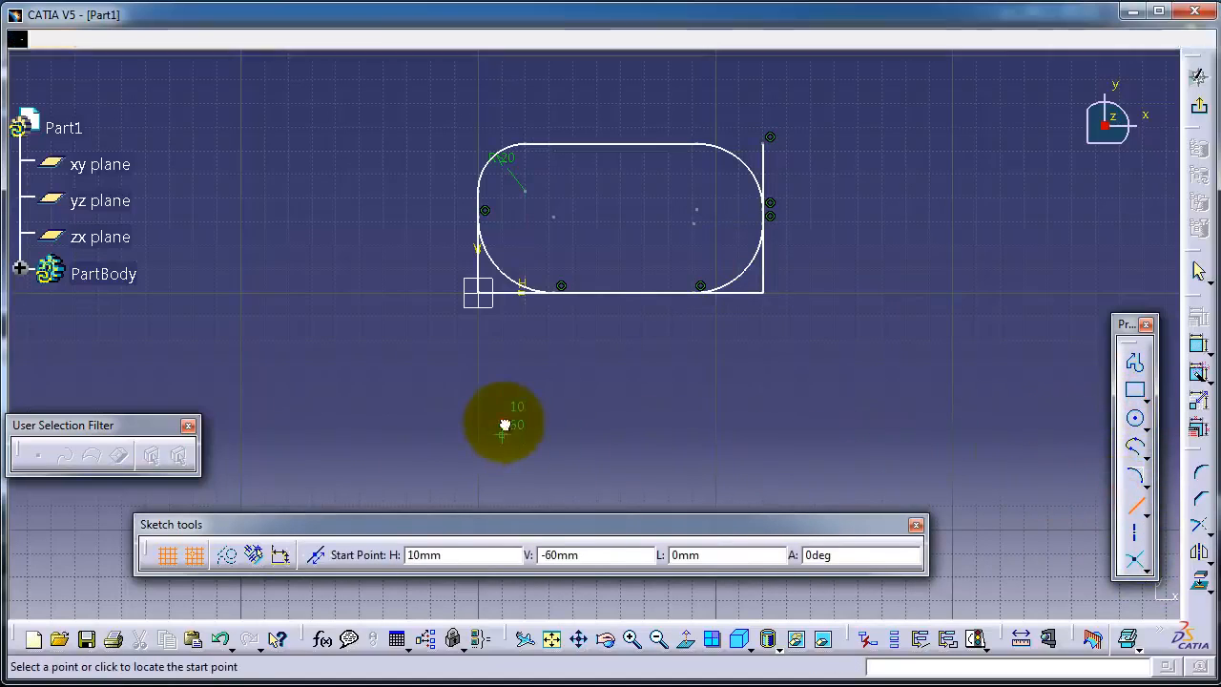
left_click(504, 429)
left_click(930, 316)
left_click(1135, 503)
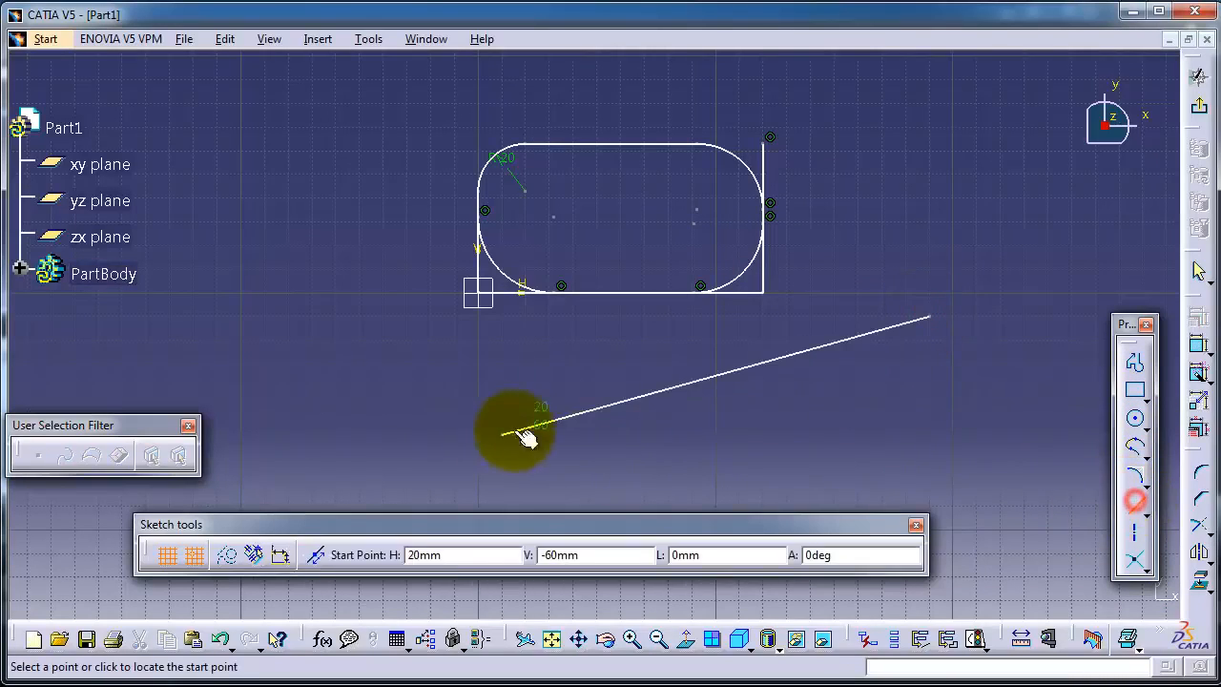
left_click(504, 434)
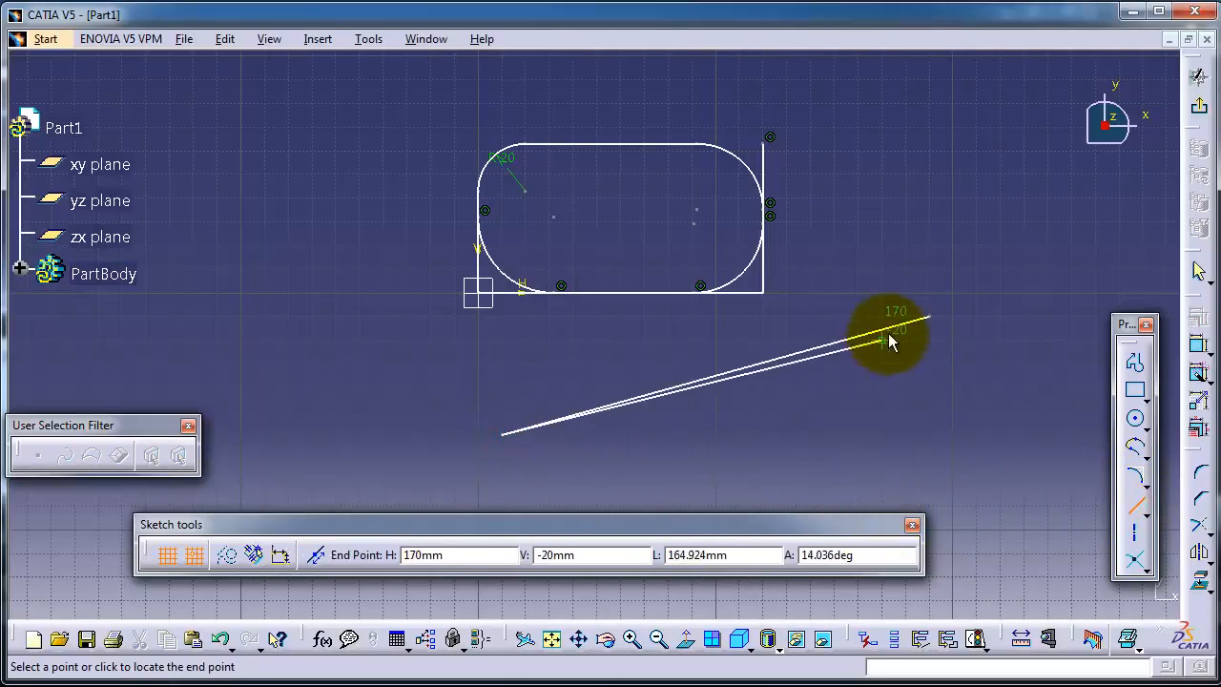
left_click(1022, 505)
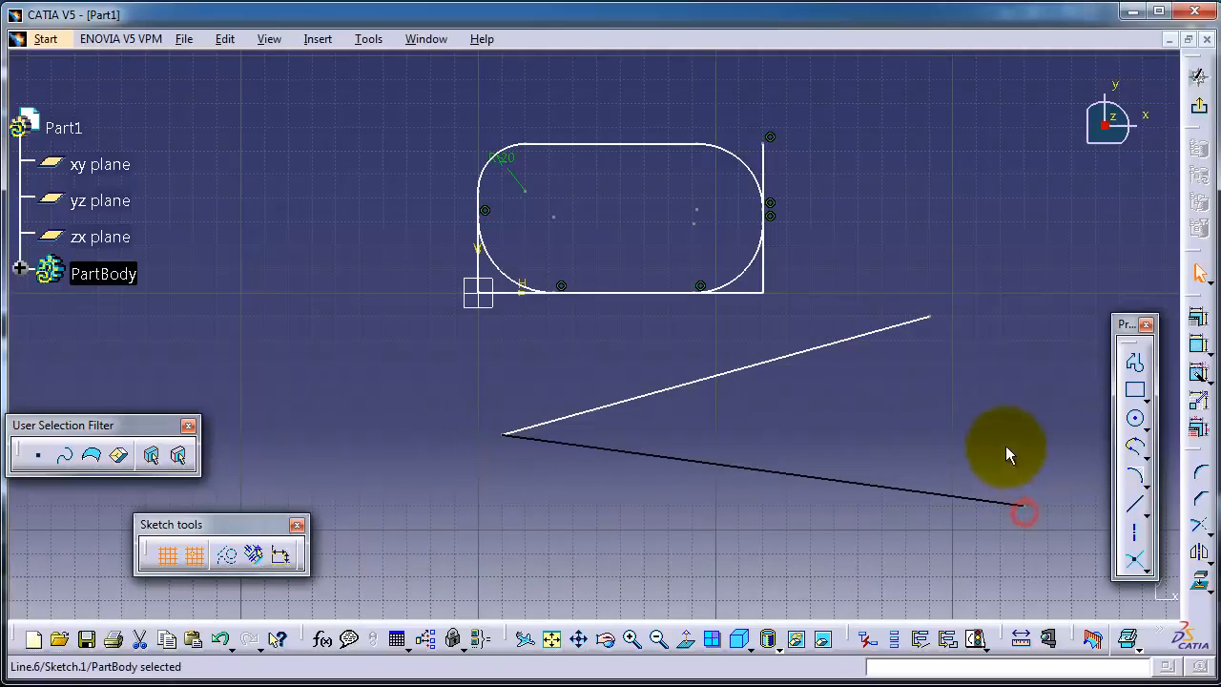
left_click(1142, 513)
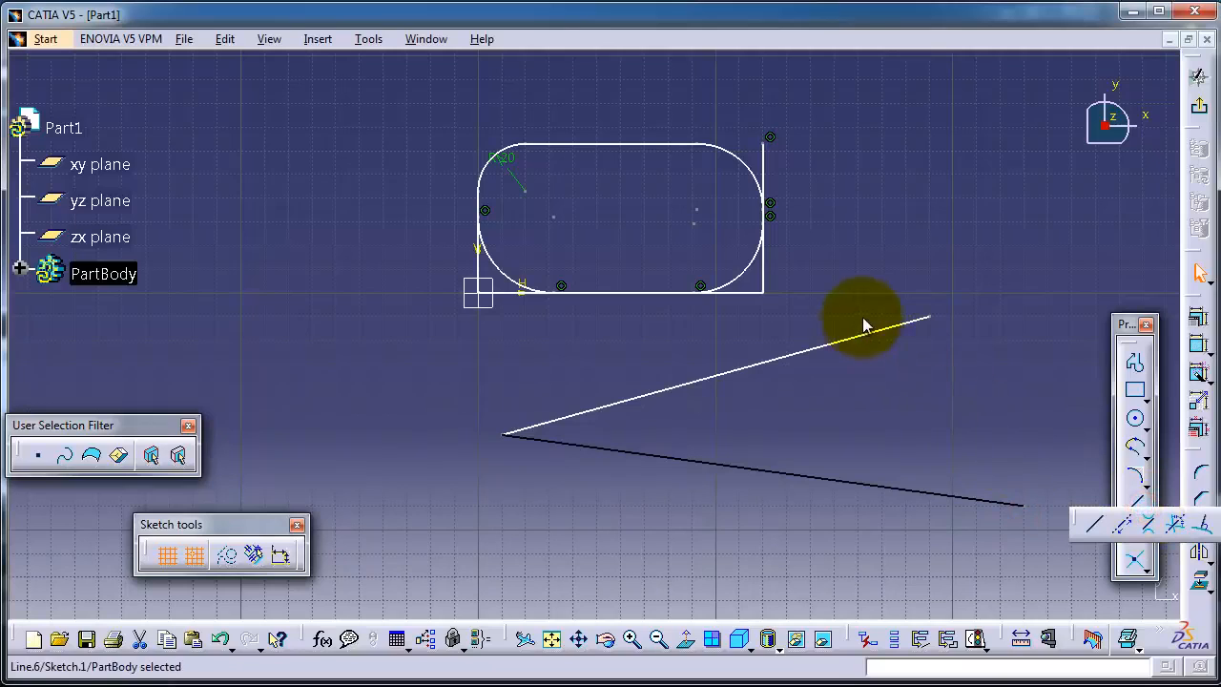
Step: Draw a steep third line to the right of the rectangle, sloping down across both diverging lines near their open ends
left_click(1093, 523)
left_click(835, 273)
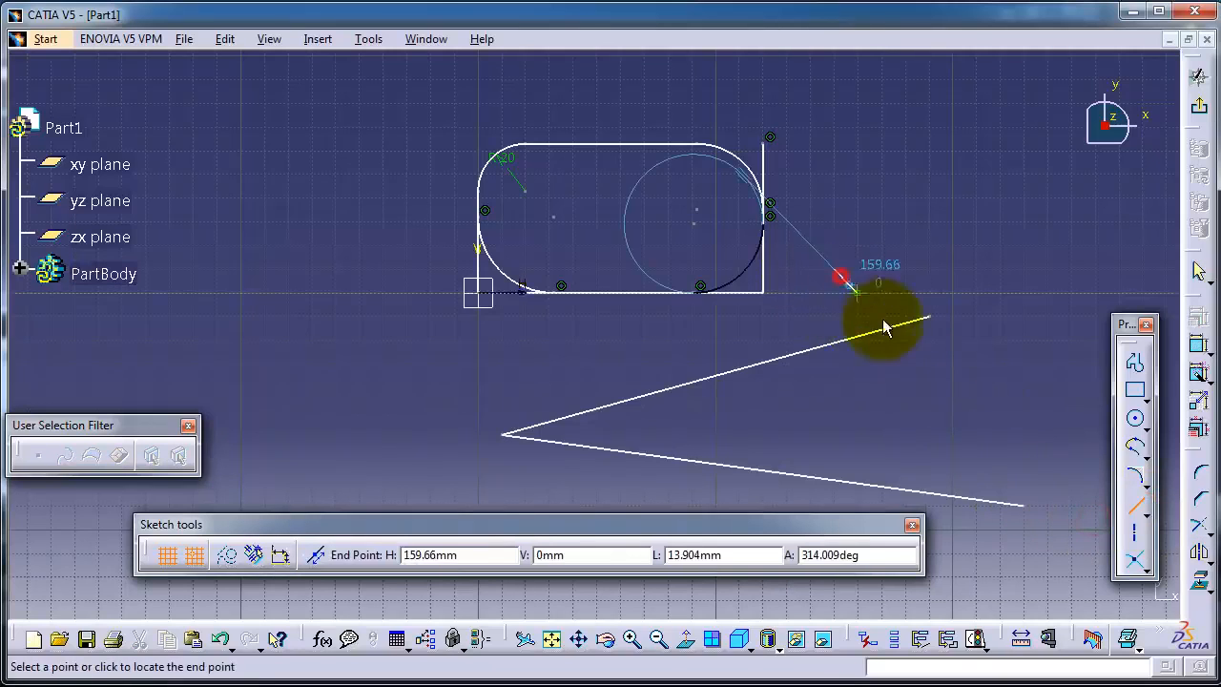
left_click(1015, 553)
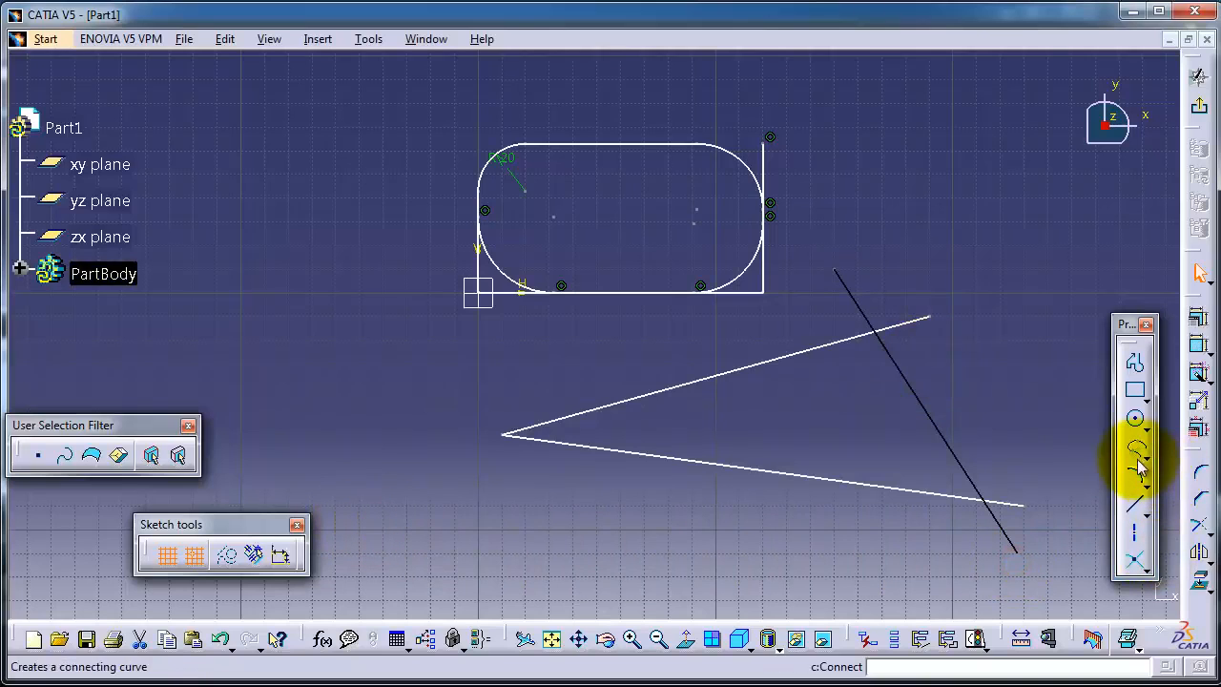
Step: Create a Corner between the upper diverging line and the crossing line with the no-trim option, placing the arc inside the triangle
left_click(1201, 482)
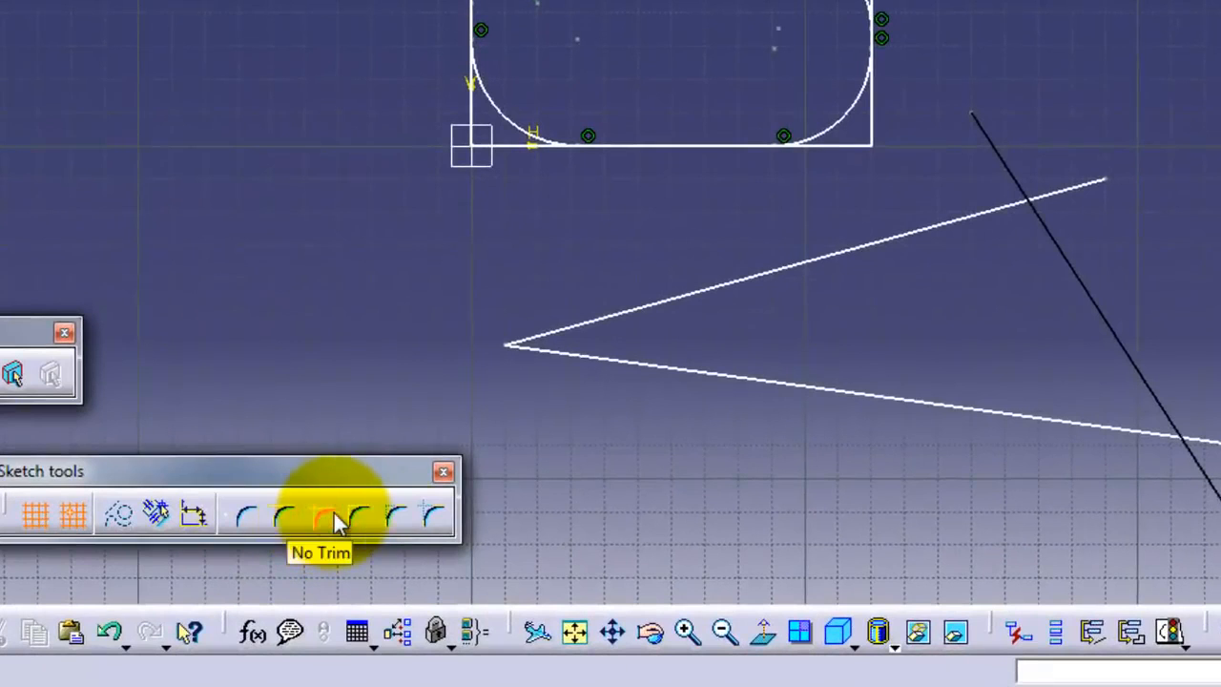
left_click(322, 520)
left_click(1035, 213)
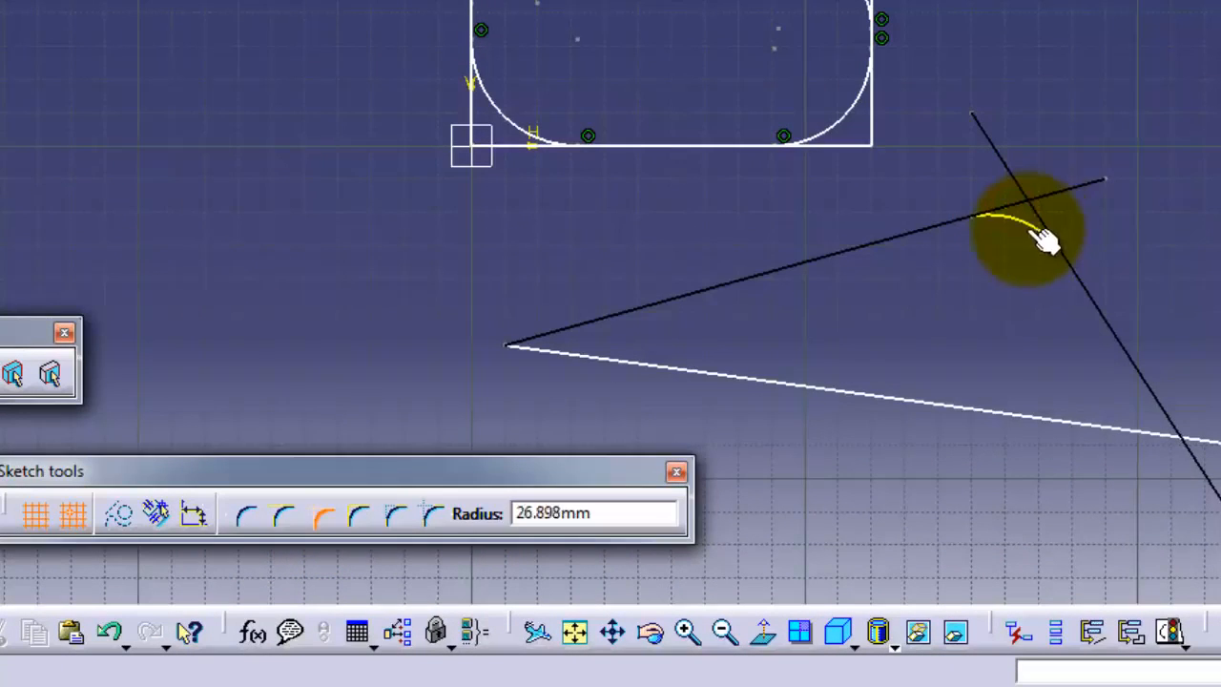
left_click(1019, 245)
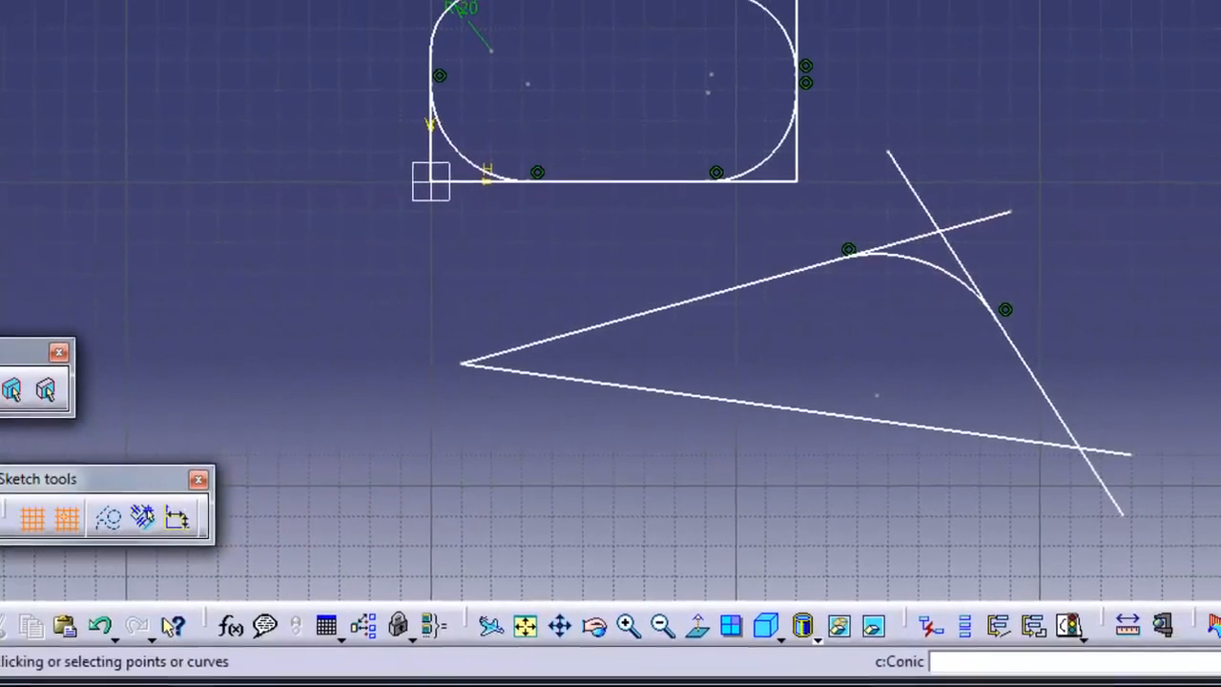
Step: Create a Corner between the crossing line and the lower diverging line using the standard-lines trim option
left_click(1217, 534)
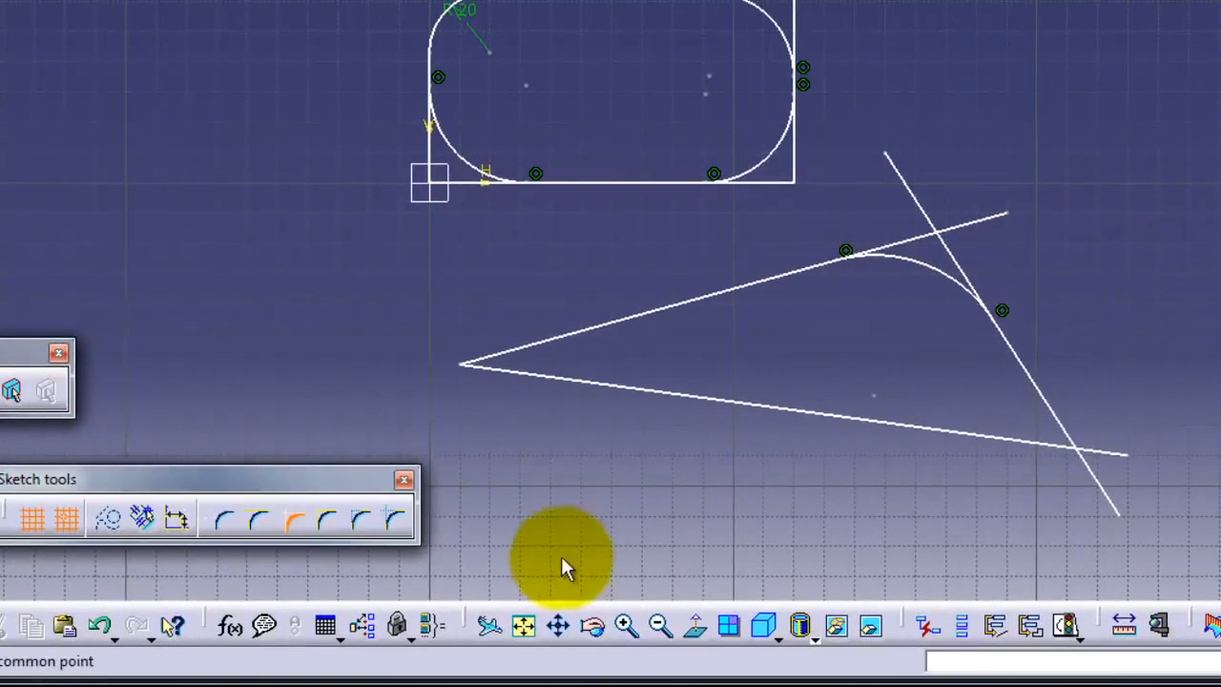
left_click(328, 520)
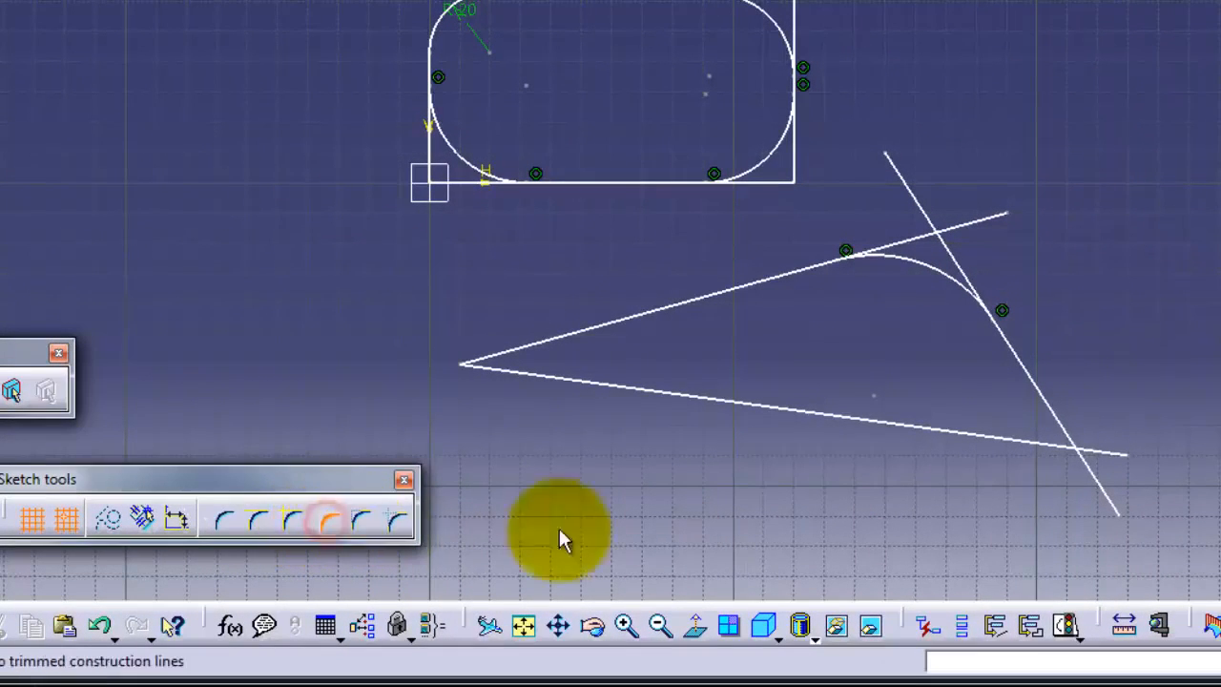
left_click(1059, 421)
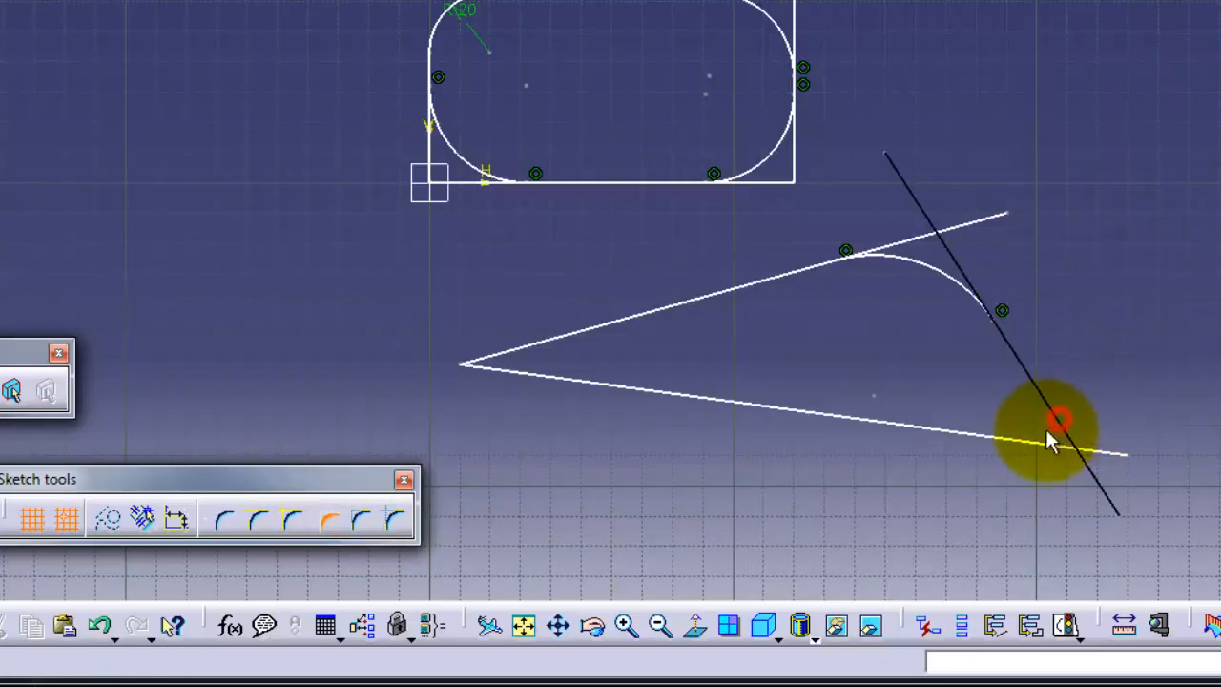
left_click(1035, 443)
left_click(999, 430)
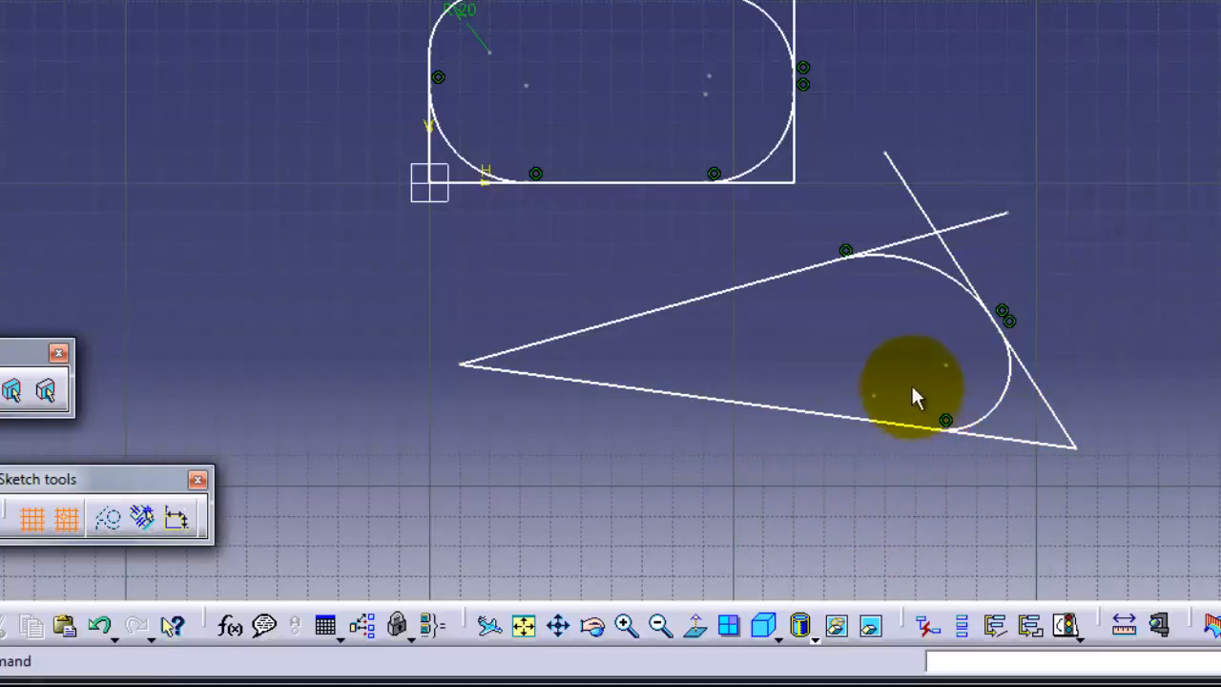
Step: Create a Corner between the two diverging lines at their shared start point using the construction-lines trim option
mouse_move(912, 367)
middle_mouse_down()
mouse_move(934, 362)
mouse_move(983, 263)
middle_mouse_up()
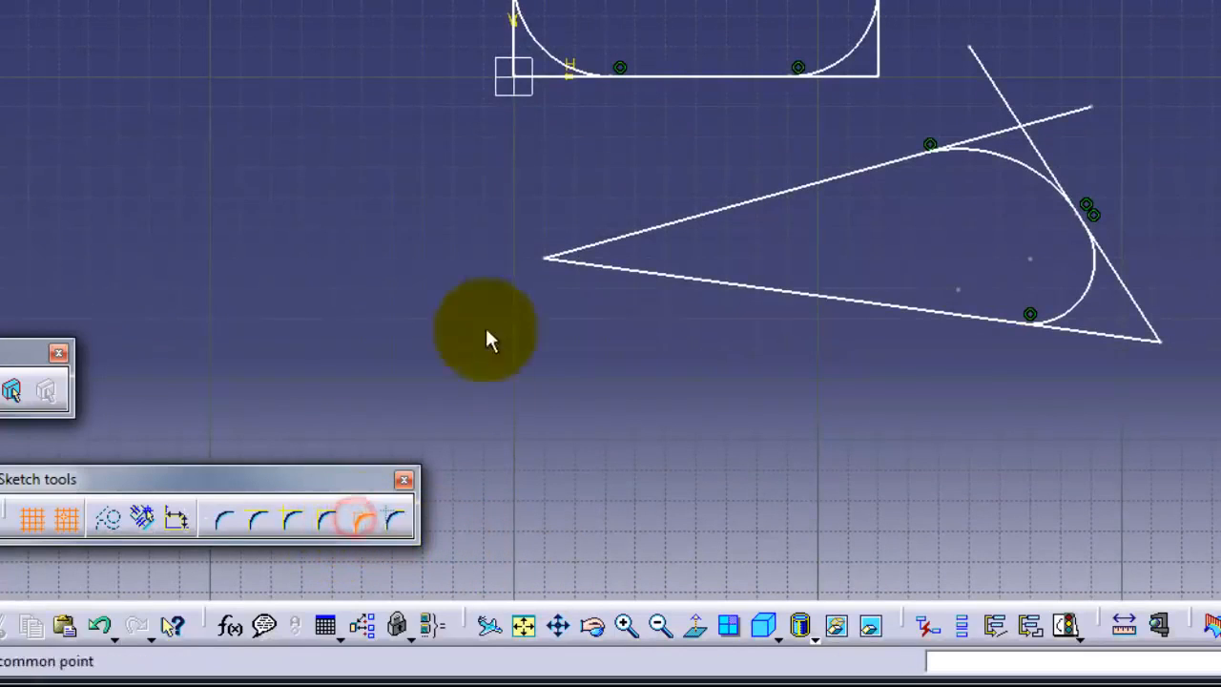
left_click(600, 239)
left_click(621, 274)
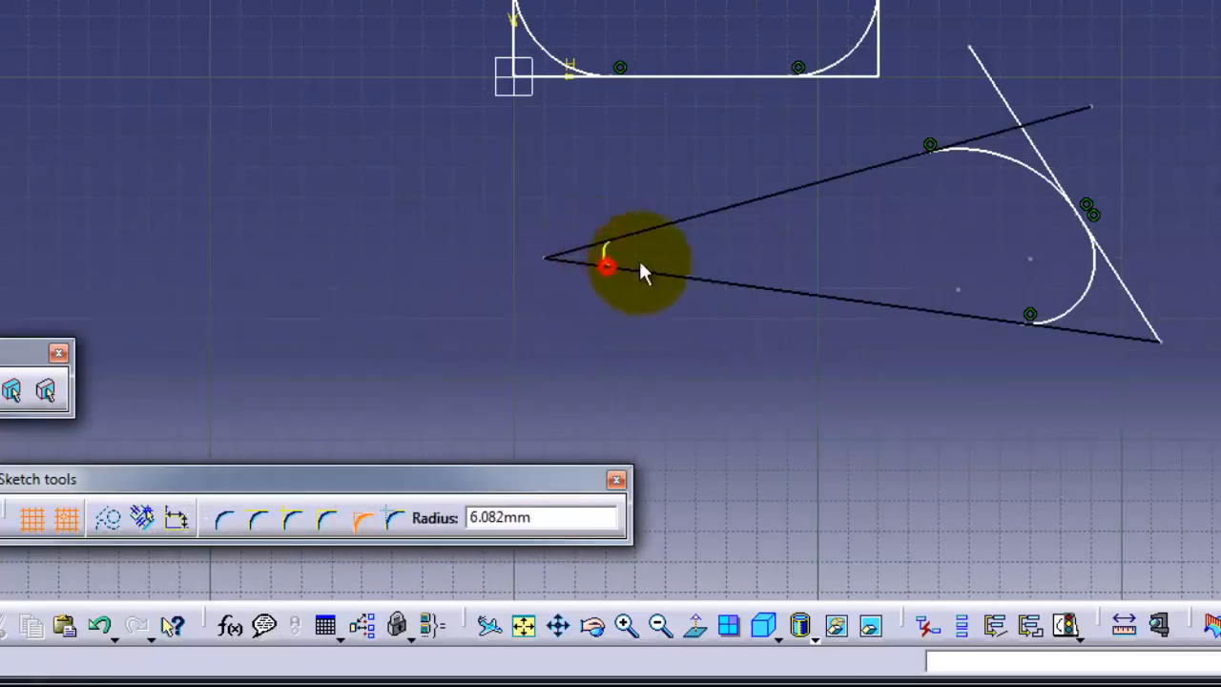
left_click(700, 259)
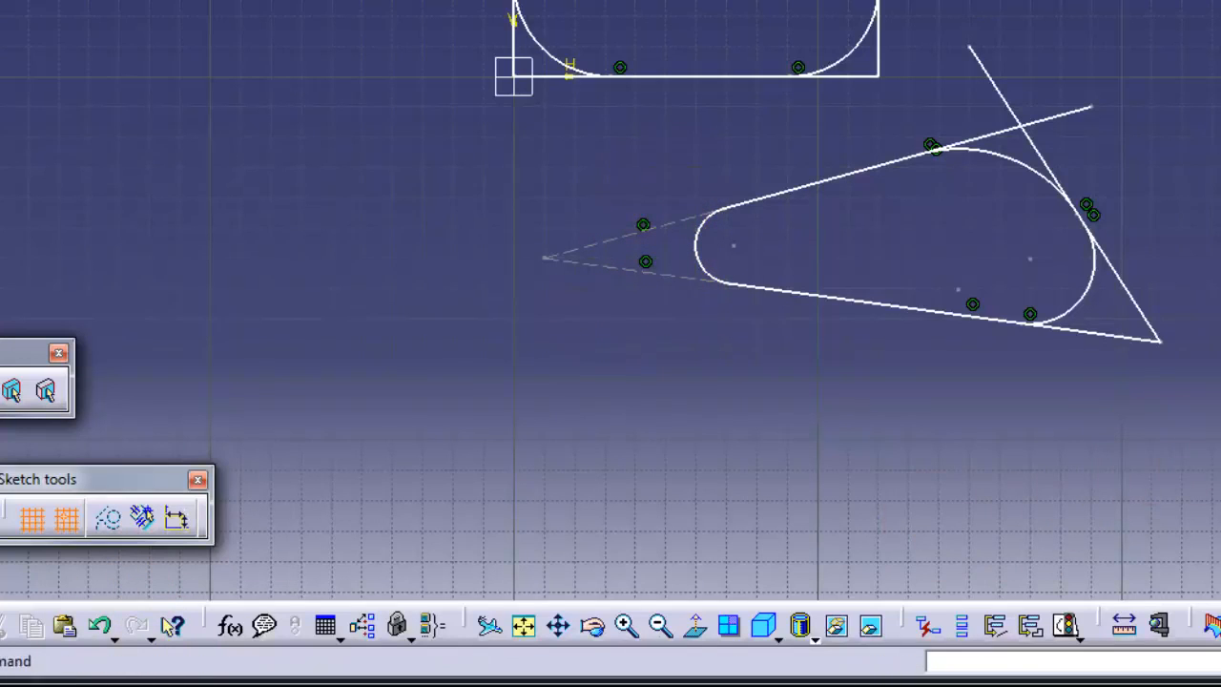
Step: Create a Corner between the upper diverging line and the crossing line using the construction-lines no-trim option
left_click(1220, 469)
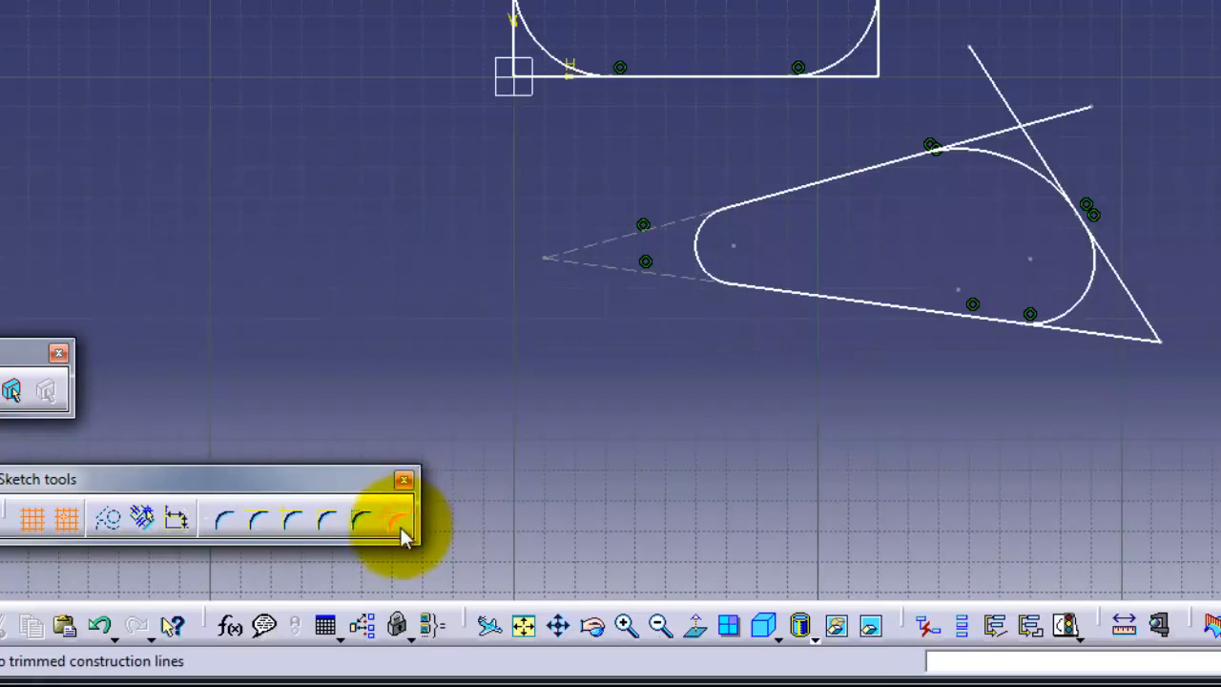
left_click(1041, 151)
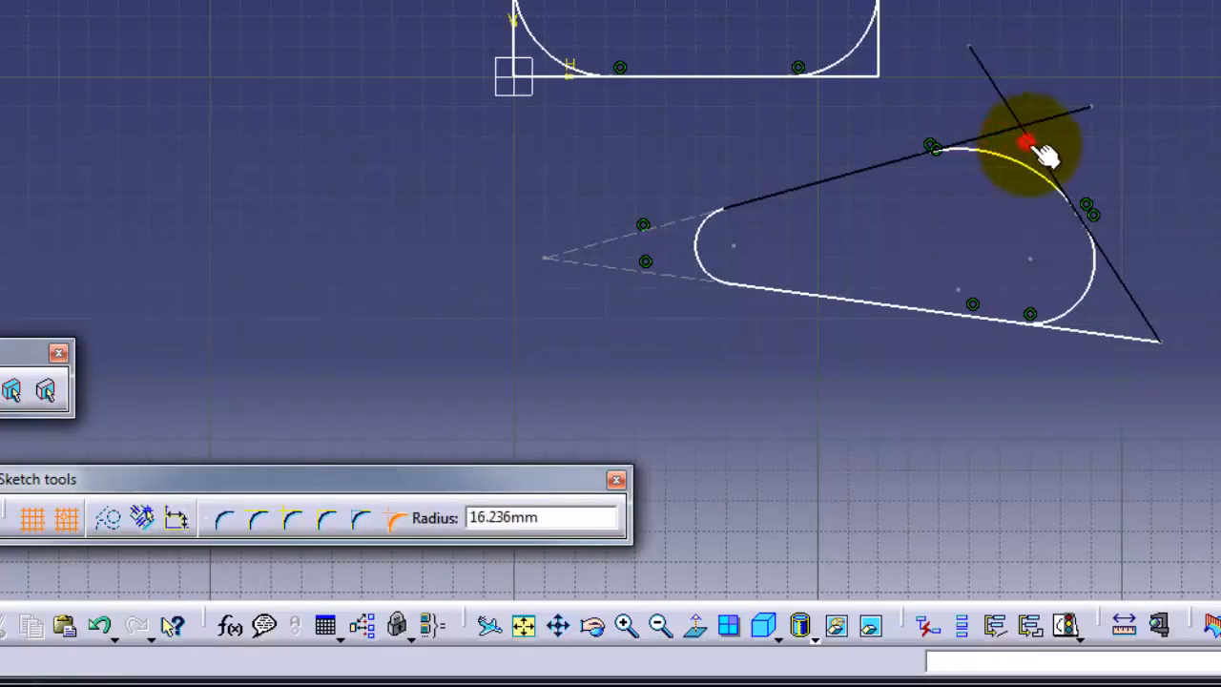
left_click(1043, 176)
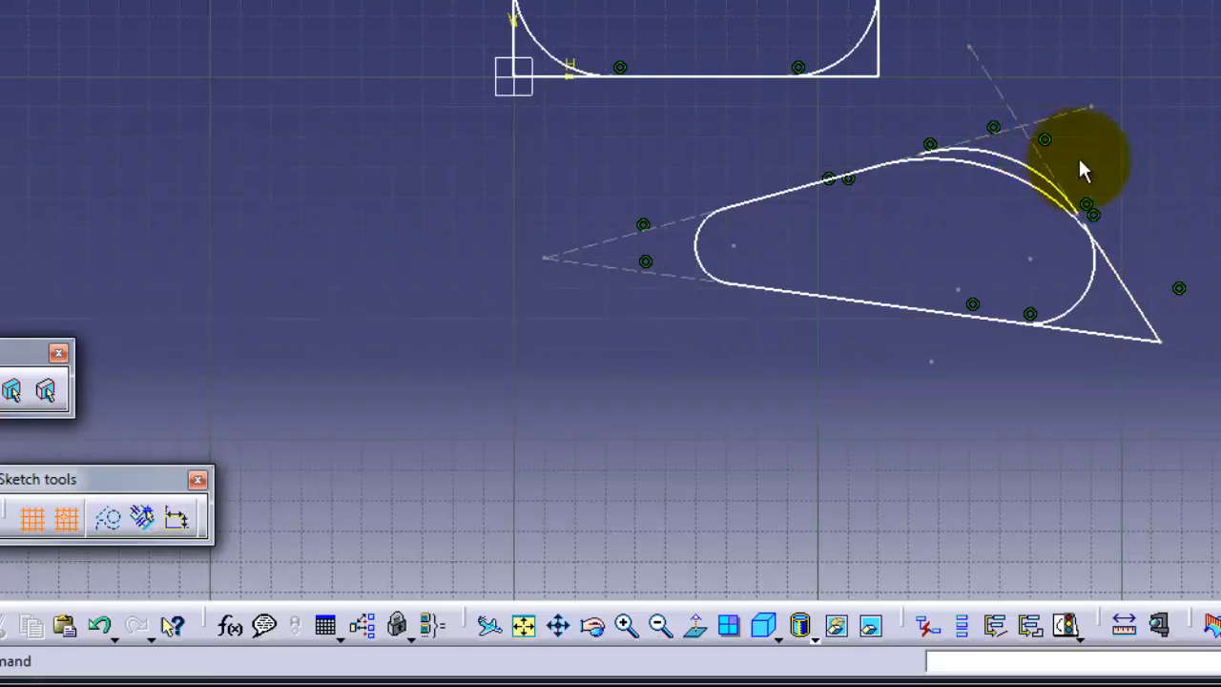
mouse_move(1083, 170)
middle_mouse_down()
mouse_move(877, 180)
mouse_move(894, 196)
middle_mouse_up()
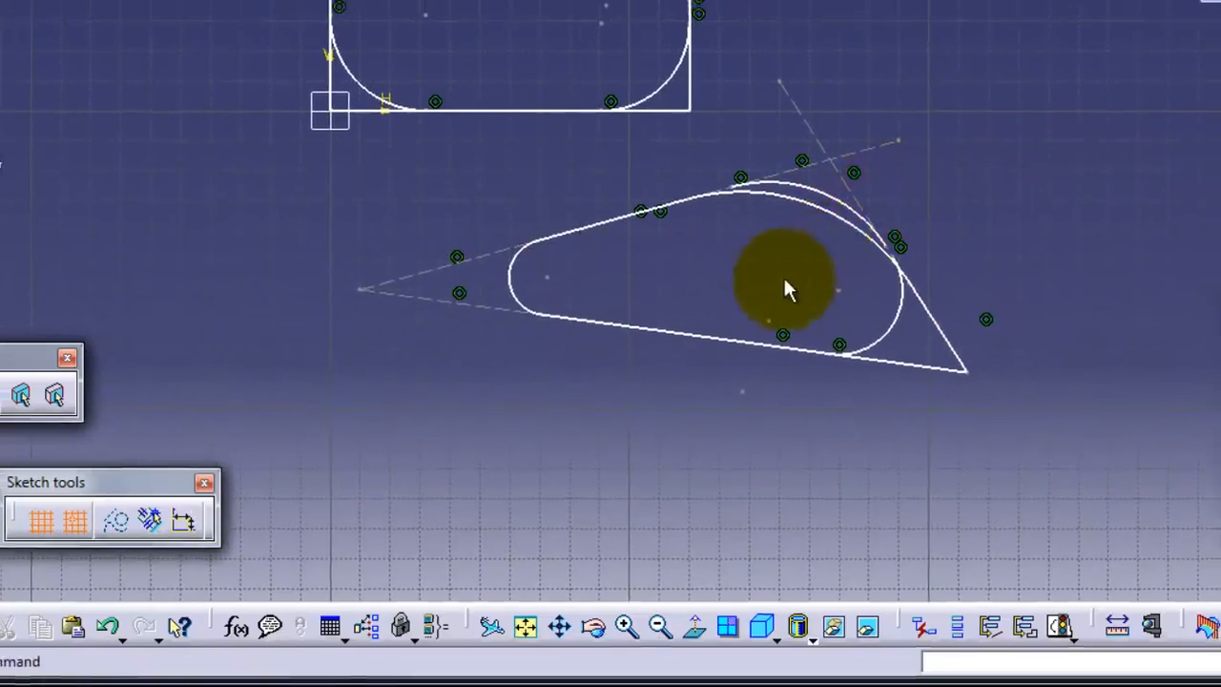
mouse_move(784, 278)
middle_mouse_down()
mouse_move(808, 271)
mouse_move(847, 366)
mouse_move(886, 377)
mouse_move(893, 332)
middle_mouse_up()
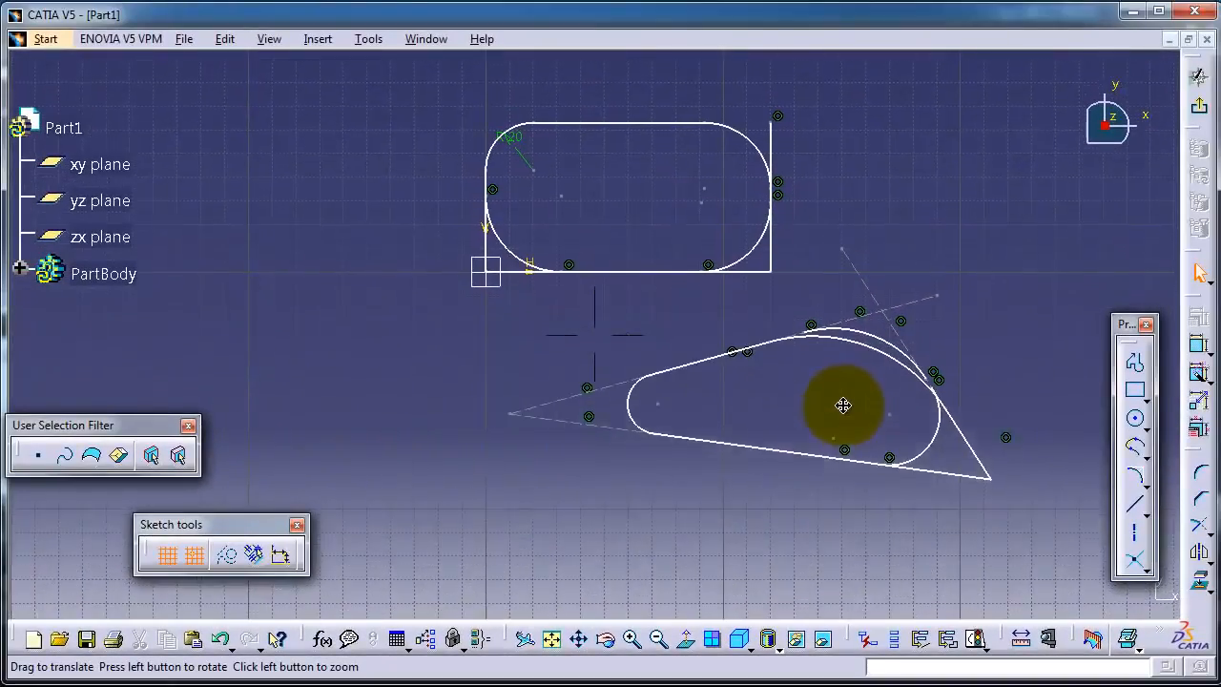
middle_click_drag(843, 406, 844, 402)
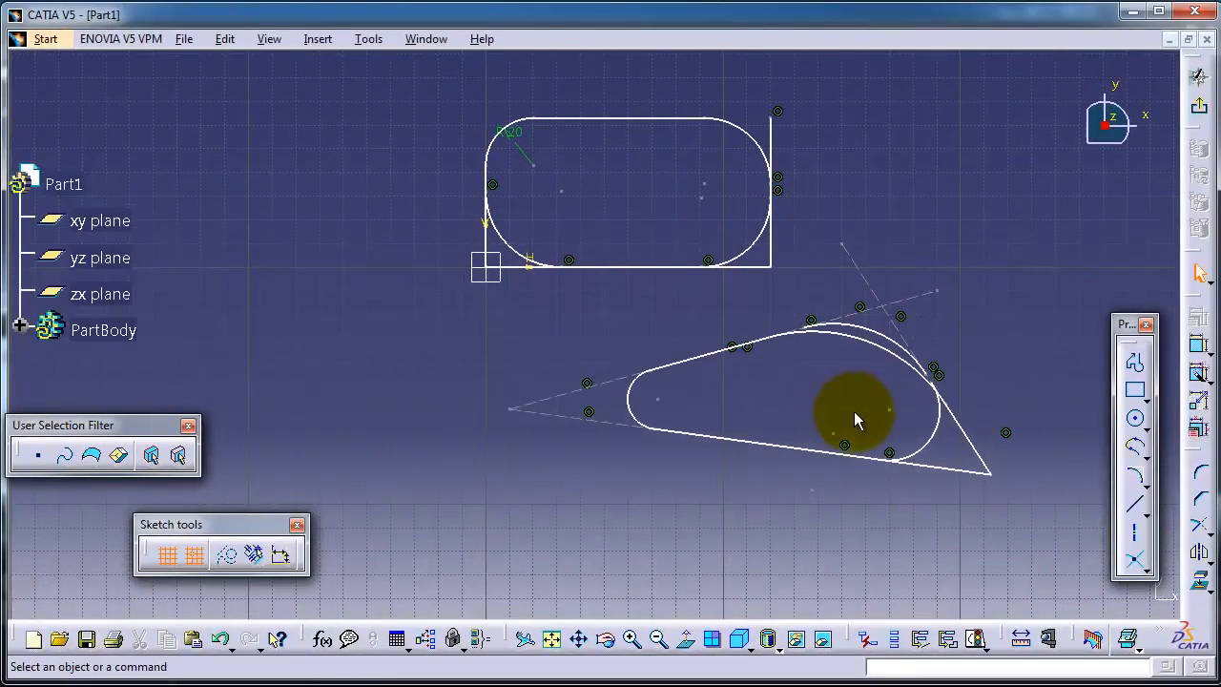
left_click(317, 39)
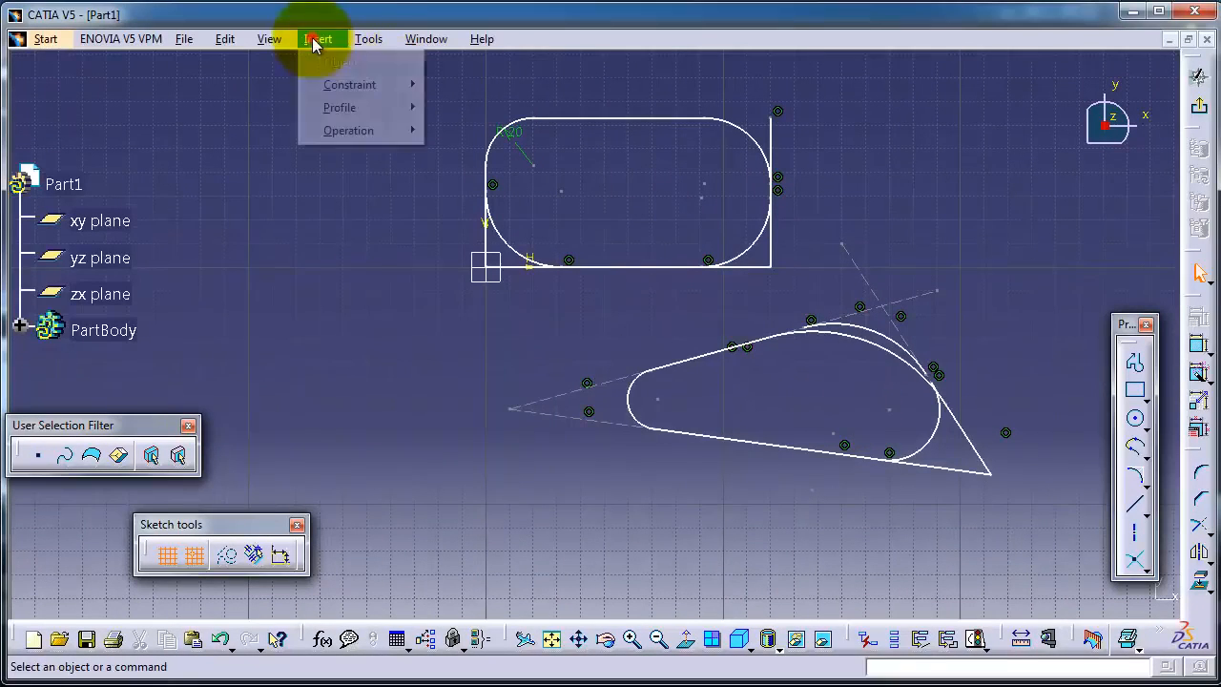
mouse_move(324, 133)
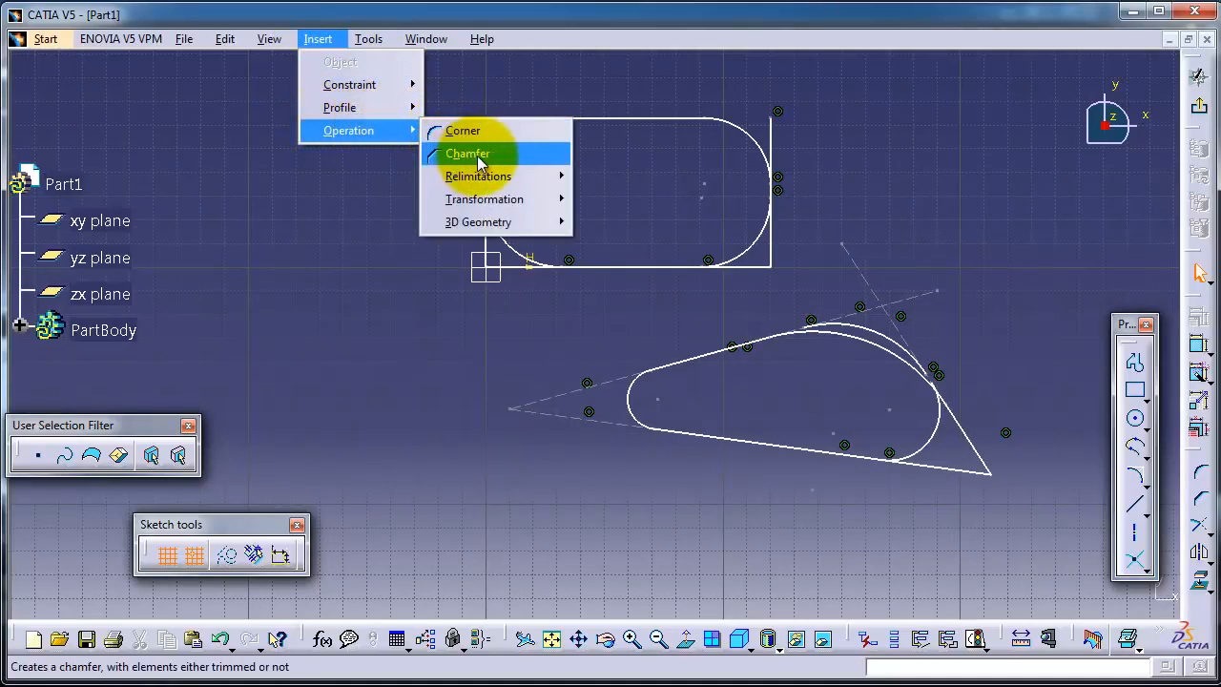
left_click(831, 540)
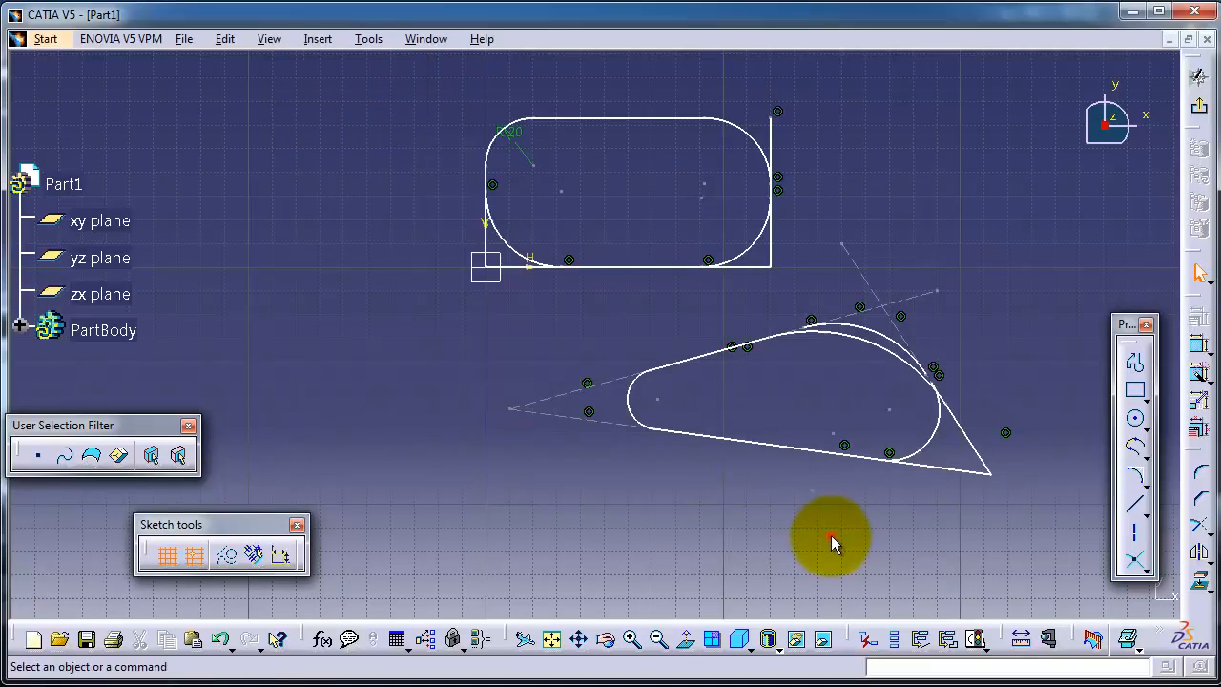